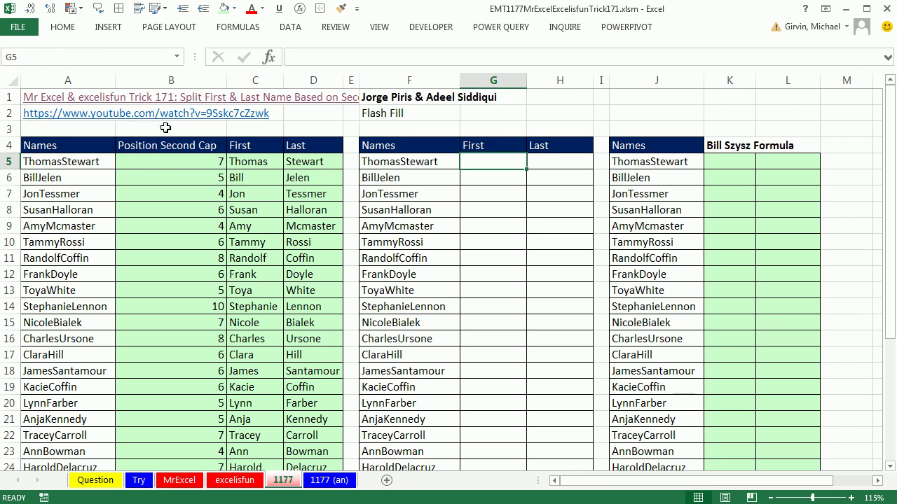
- Review the camel-case names in column A and B5's LOOKUP formula, leaving it unchanged
left_click(61, 168)
left_click(63, 177)
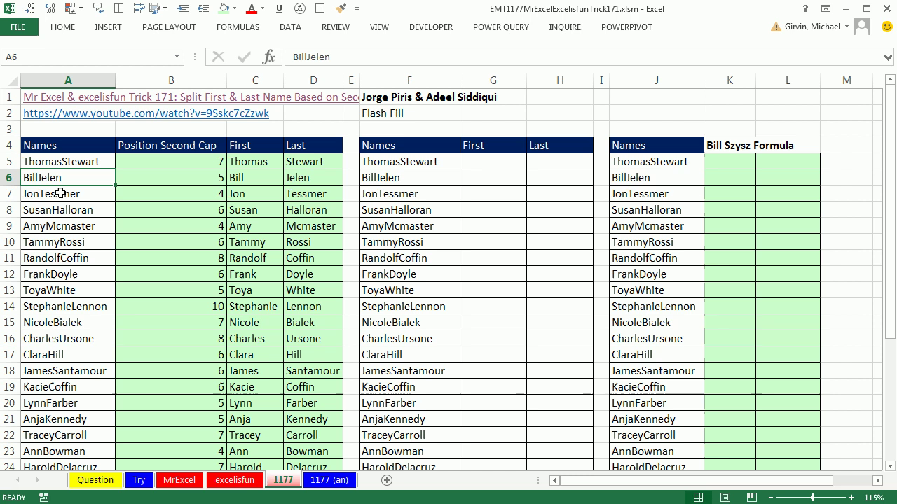
left_click(63, 193)
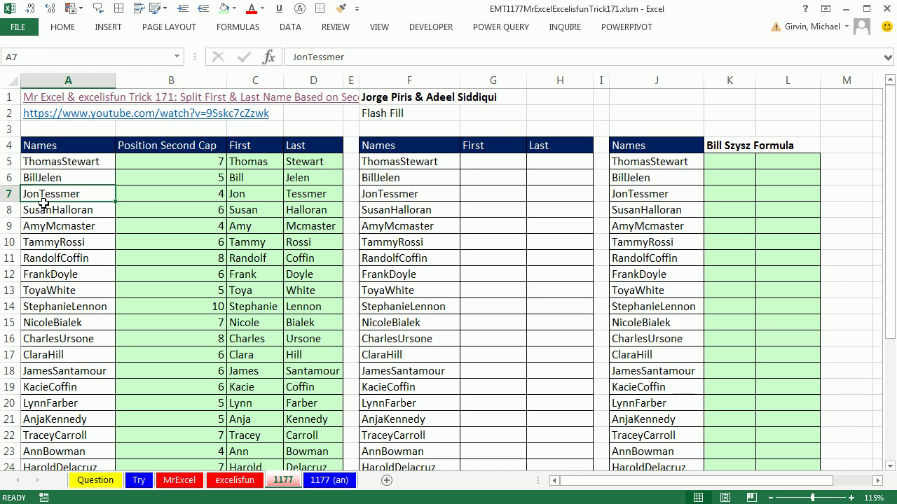
double_click(179, 162)
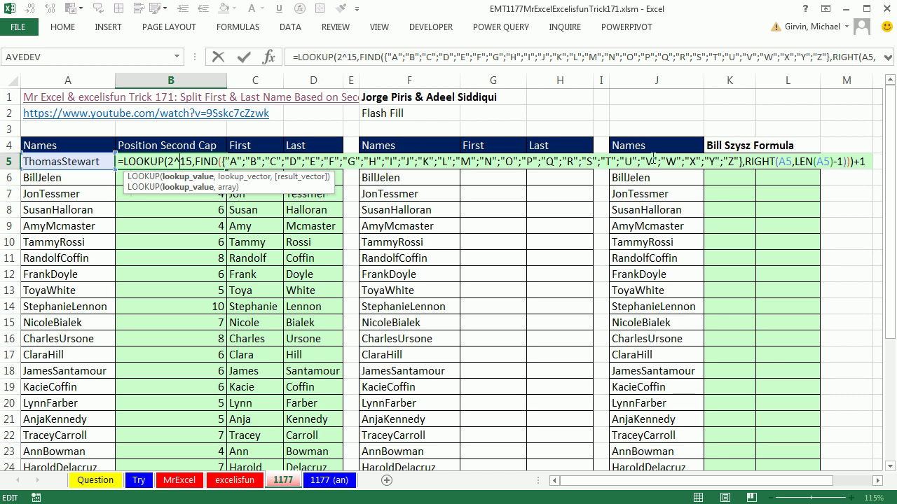
key("Escape")
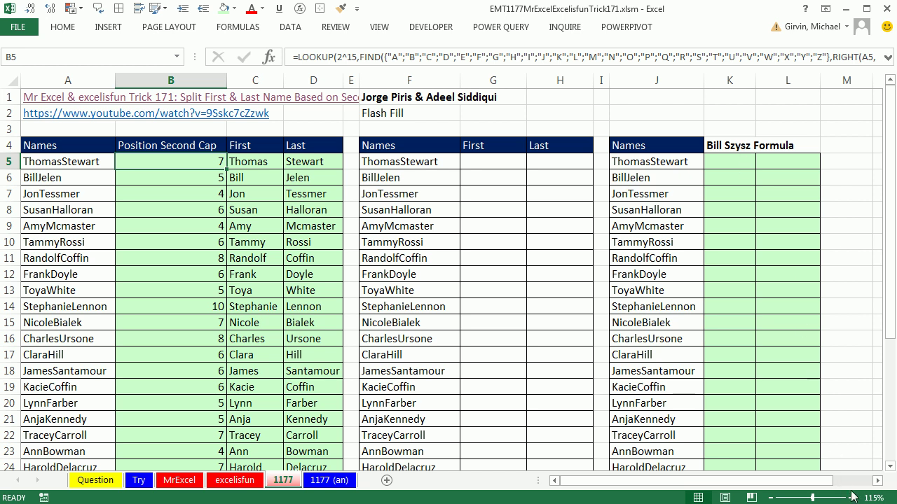
- Re-enter the original Bill Szysz LEFT/MATCH formula in P5 as an array formula
left_click(877, 481)
scroll(880, 483, "right", 4)
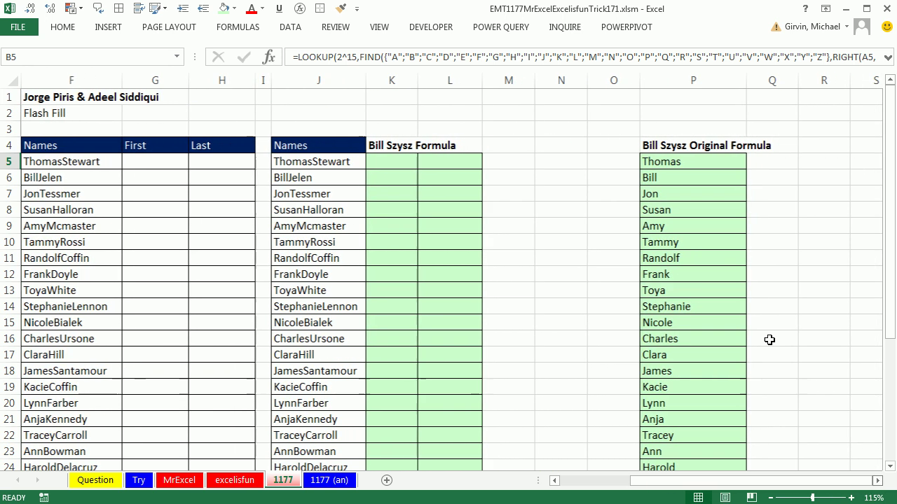
left_click(651, 160)
double_click(650, 160)
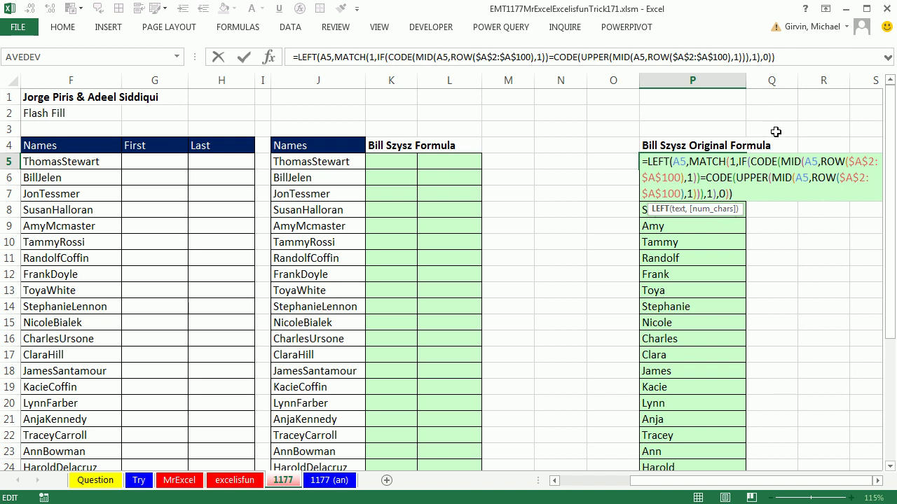
key("ctrl+shift+Return")
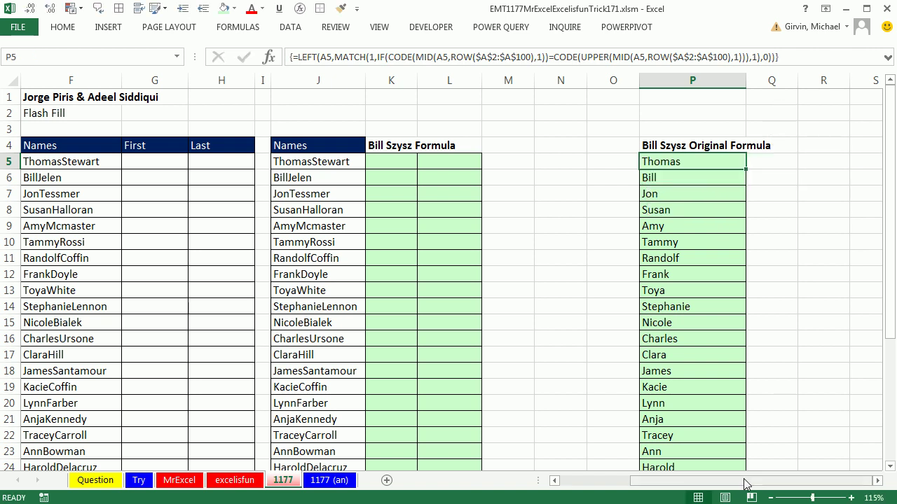
left_click_drag(745, 484, 645, 483)
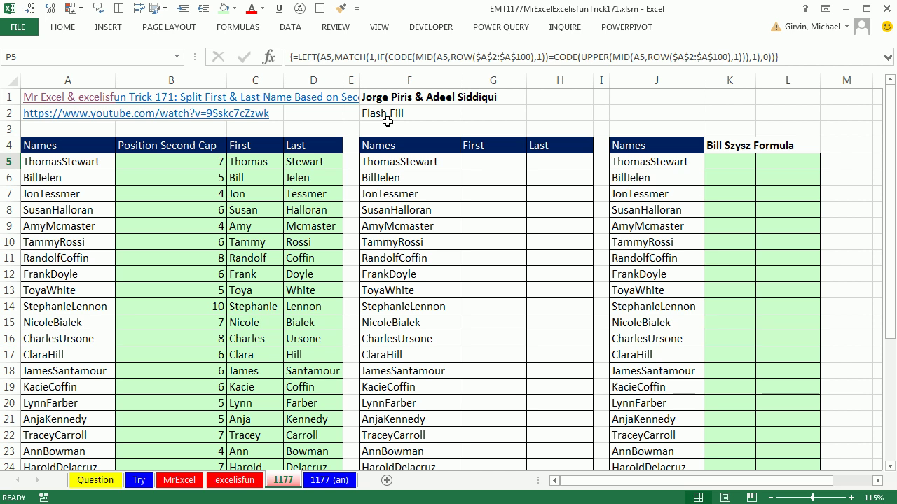
- Enter Thomas in G5 as the example and Flash Fill the First column with Ctrl+E
left_click(480, 163)
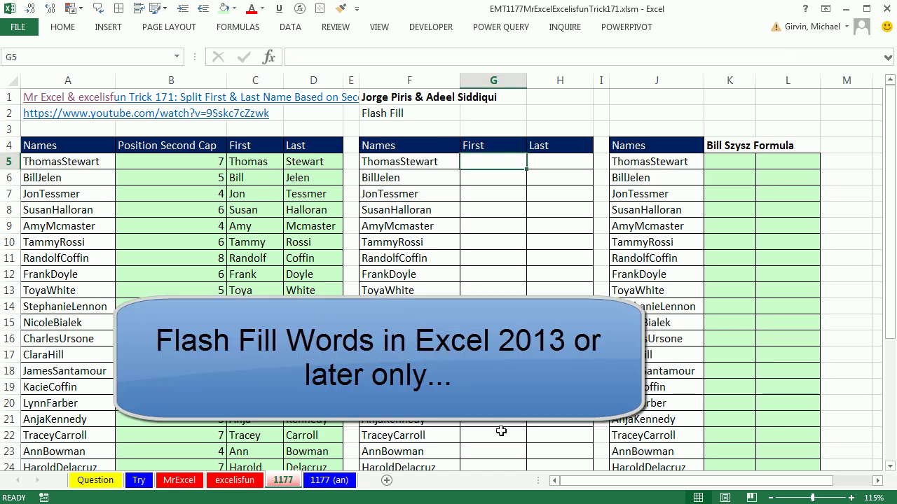
type("Tho")
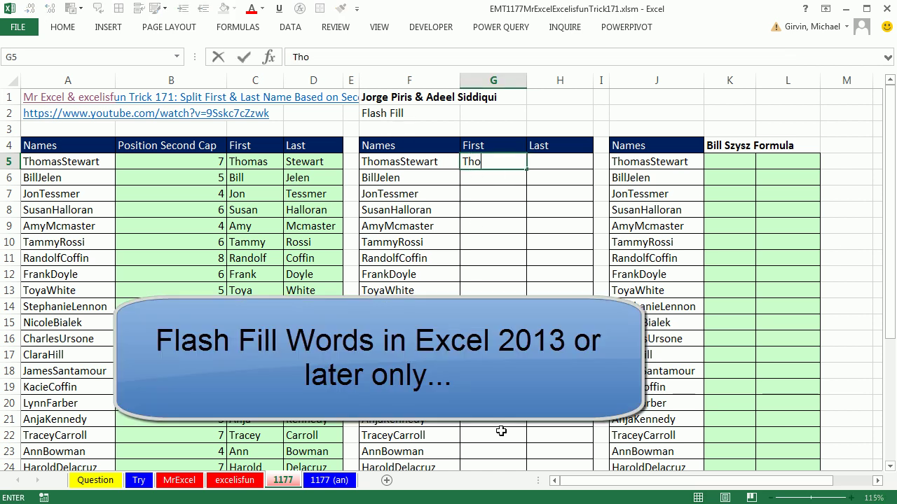
type("mas")
key("Return")
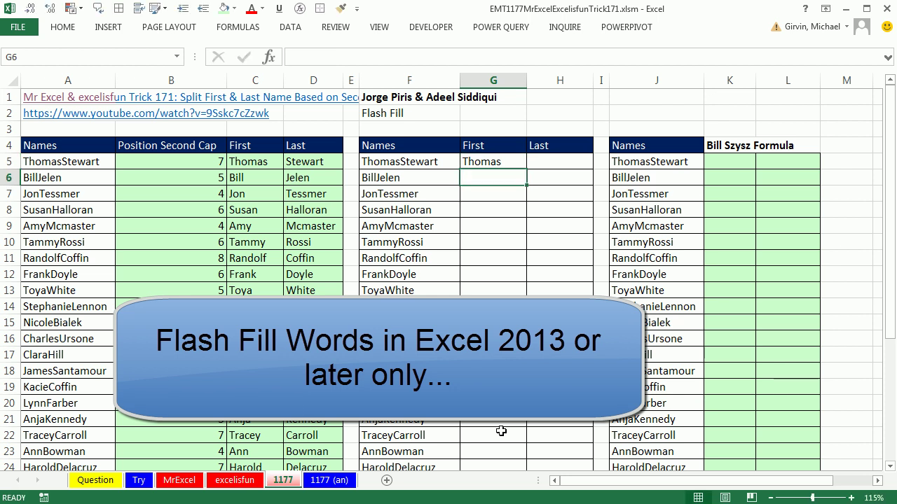
left_click(290, 27)
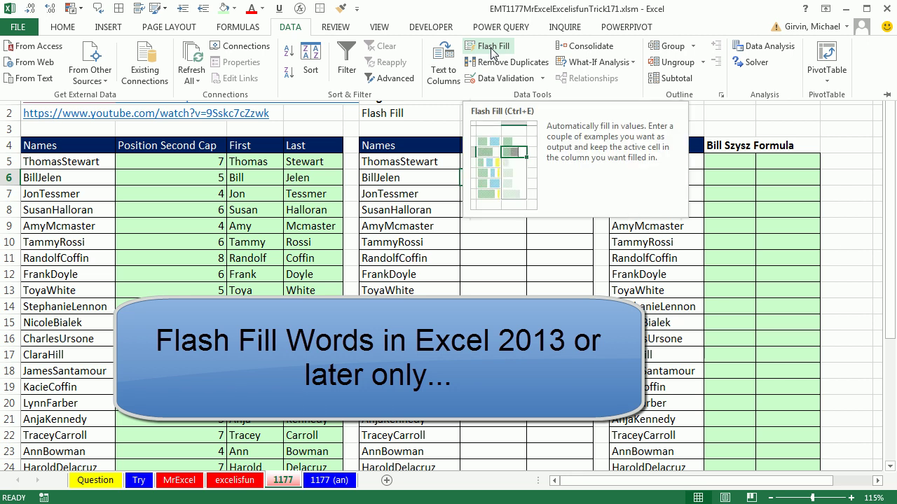
left_click(477, 299)
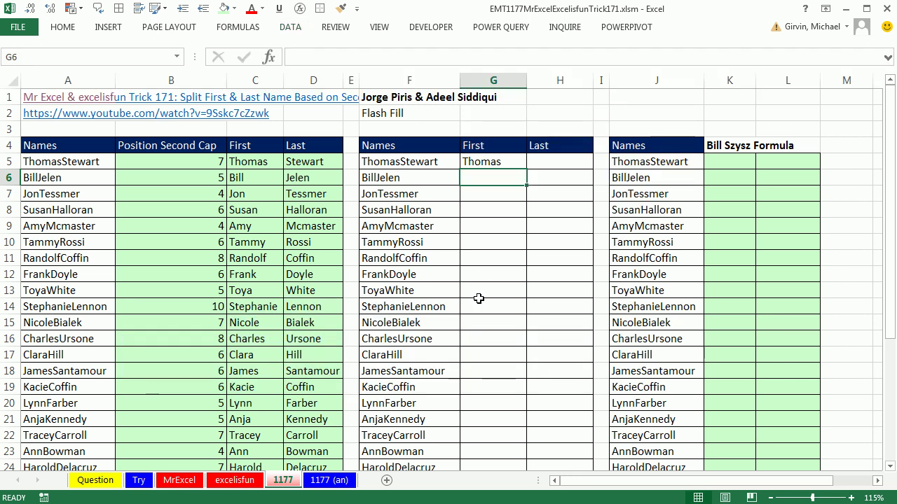
key("ctrl+e")
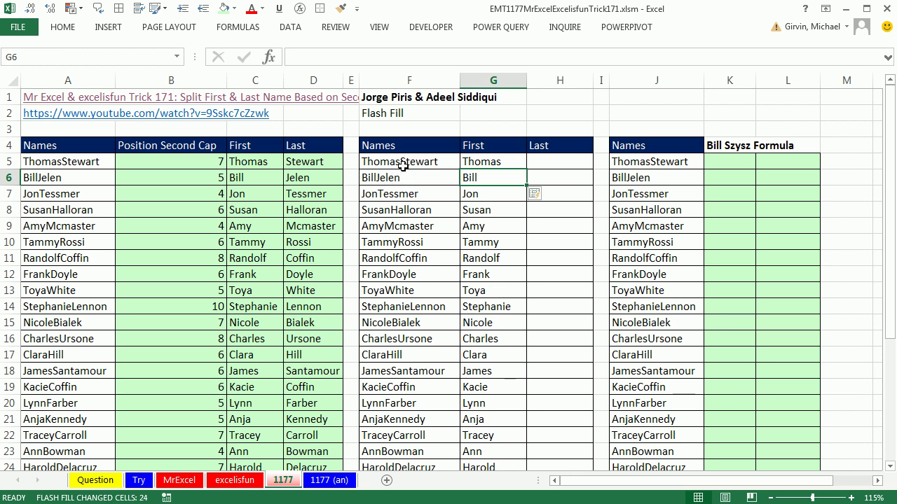
- Enter Stewart in H5 and Flash Fill the Last column with surnames like Jelen and Tessmer
left_click(545, 158)
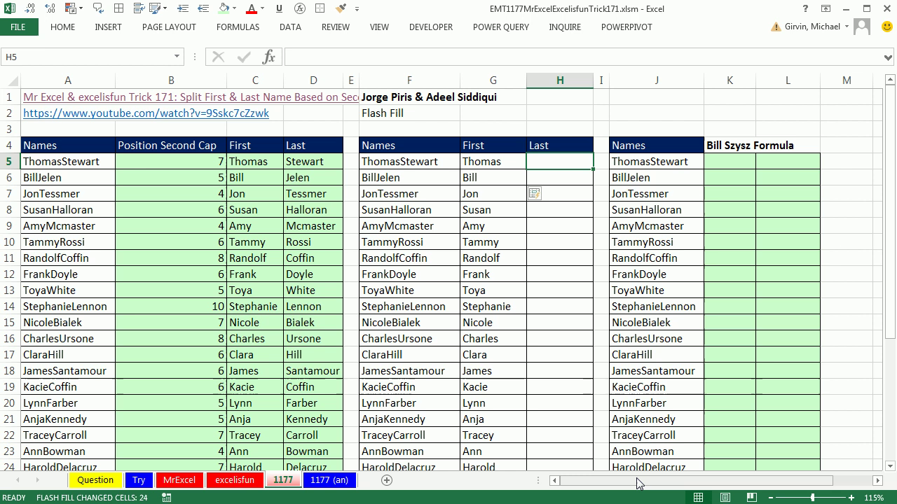
type("Stewart")
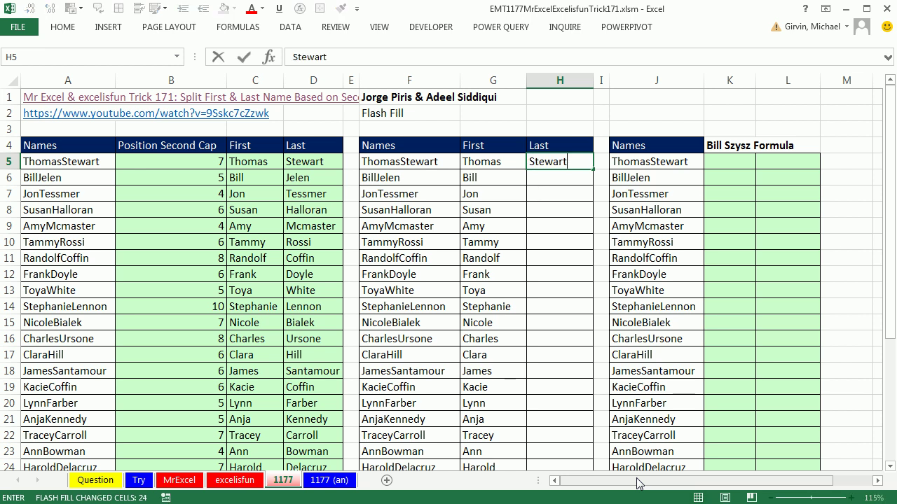
key("Return")
key("ctrl+e")
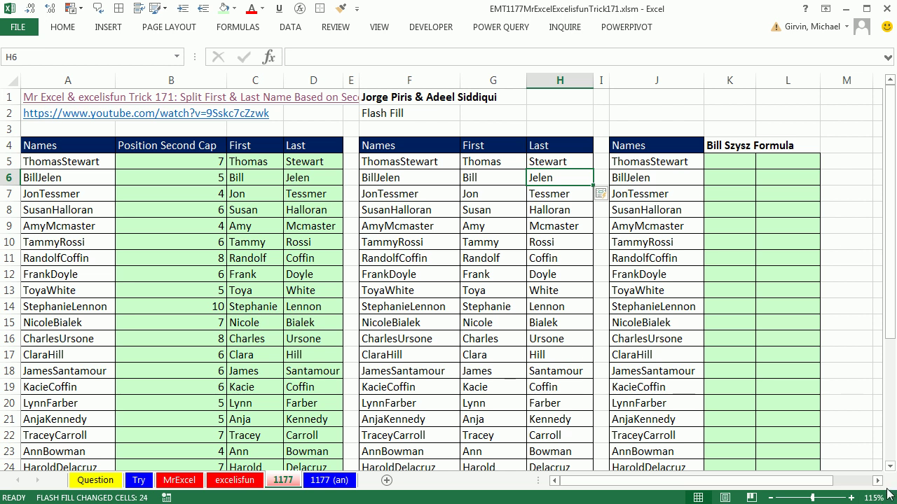
- Scroll right to the Bill Szysz Formula table and select its empty K5 cell
left_click(880, 482)
left_click(879, 482)
left_click(879, 482)
left_click(880, 482)
left_click(880, 483)
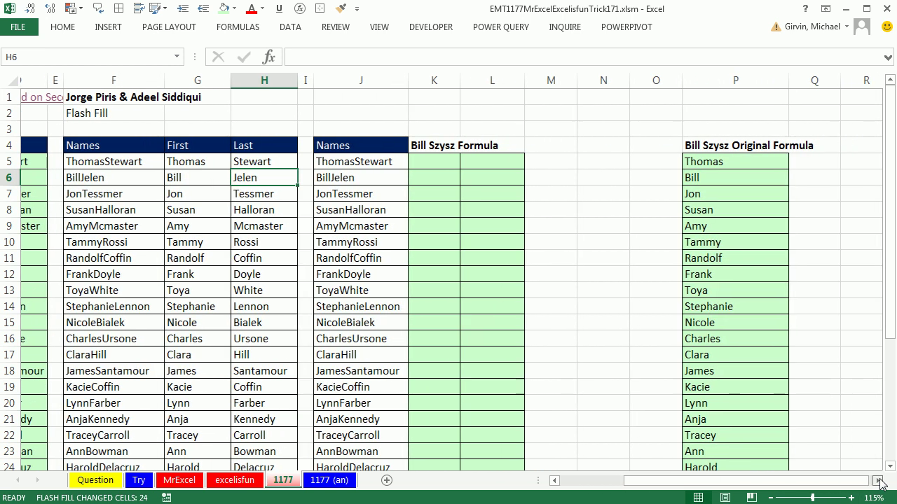
left_click(393, 162)
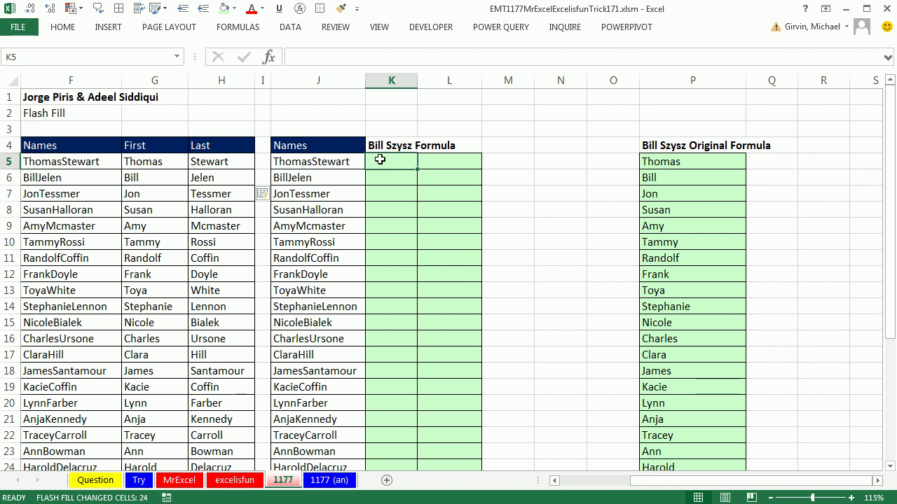
left_click_drag(645, 488, 552, 481)
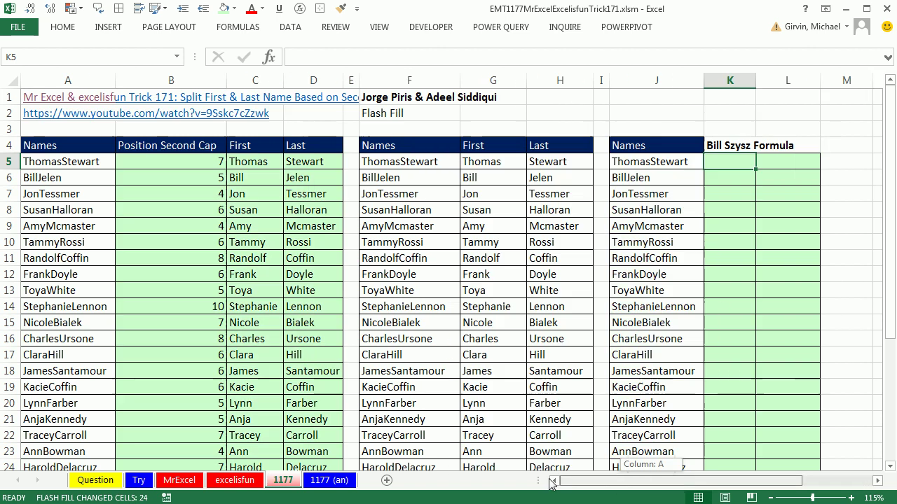
- Revisit B5's LOOKUP formula without changes, then return to K5 in the Bill Szysz table
left_click(137, 165)
double_click(136, 166)
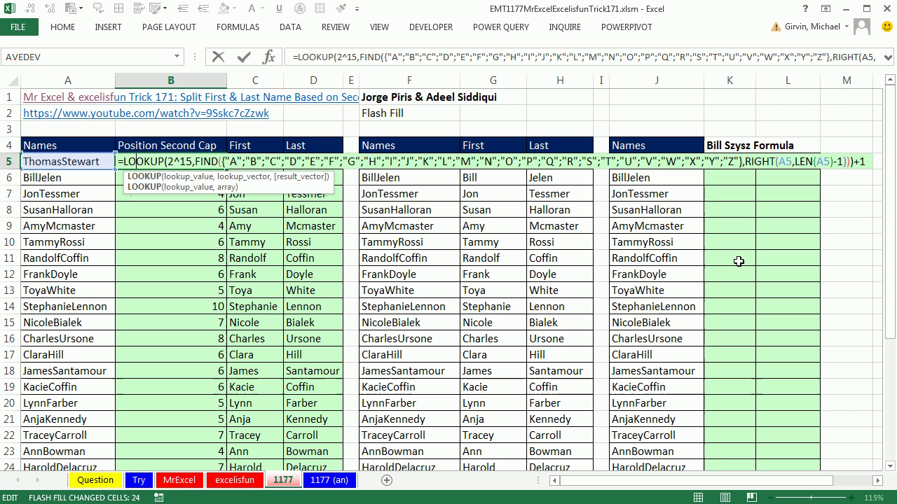
key("Escape")
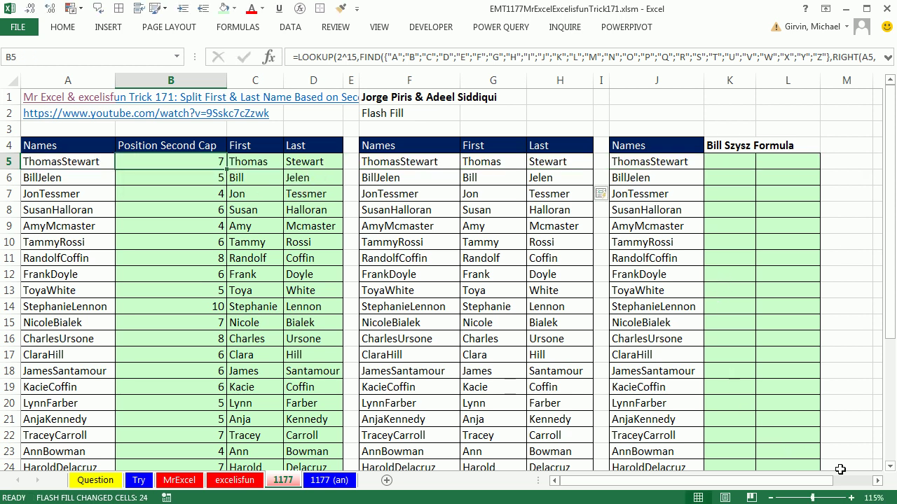
left_click(878, 481)
left_click(878, 481)
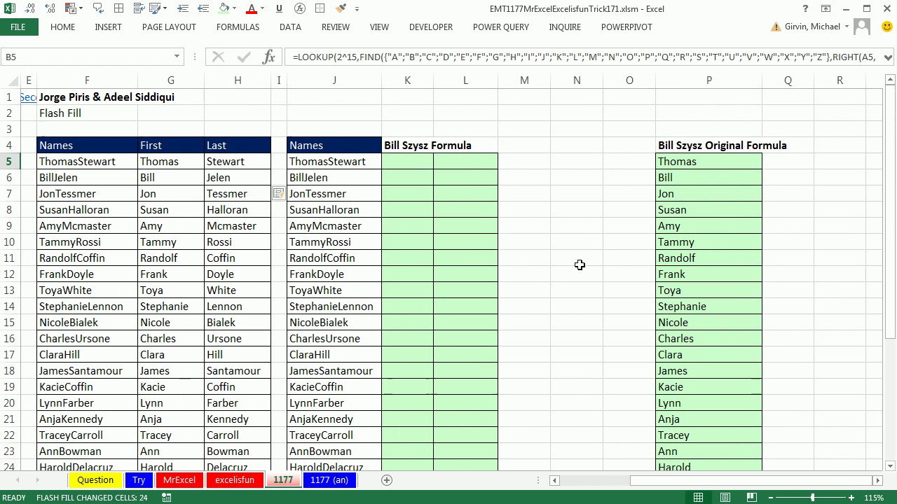
left_click(410, 161)
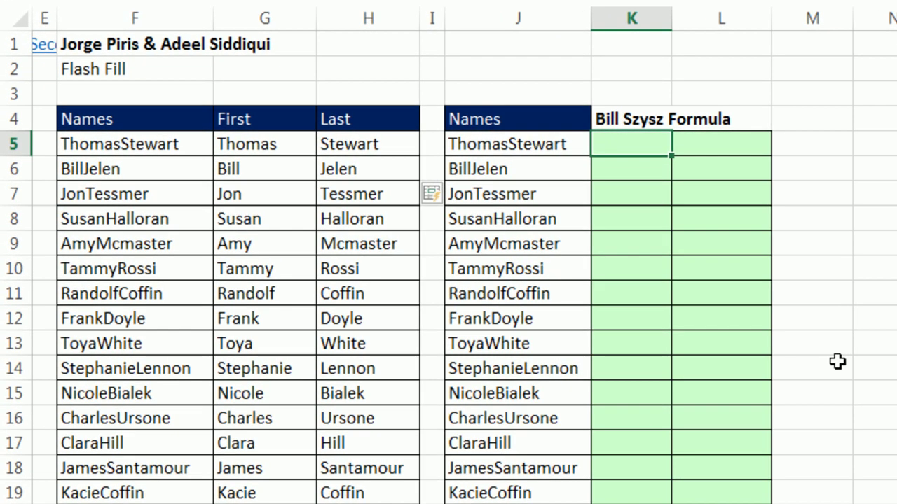
- Enter ="1:"&LEN(J5) in K5, preview it as 1:13, and copy it down column K
type("=\"")
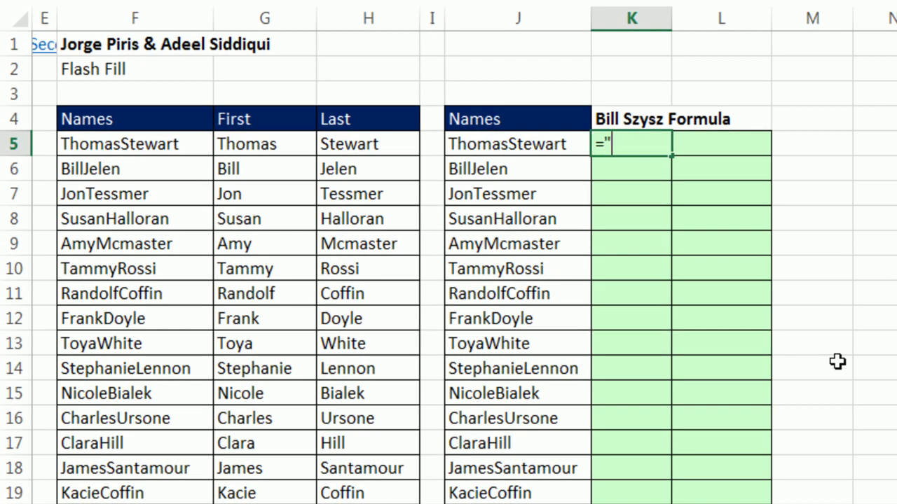
type("1:\"&len")
key("Tab")
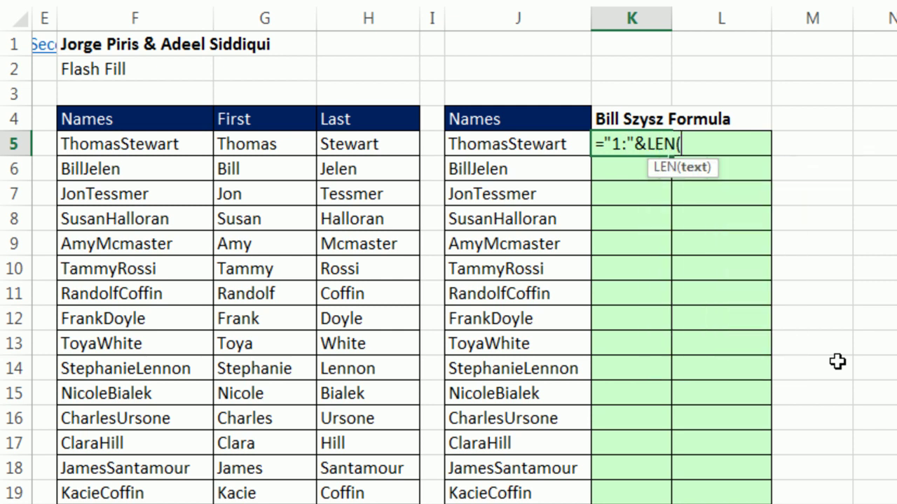
left_click(587, 143)
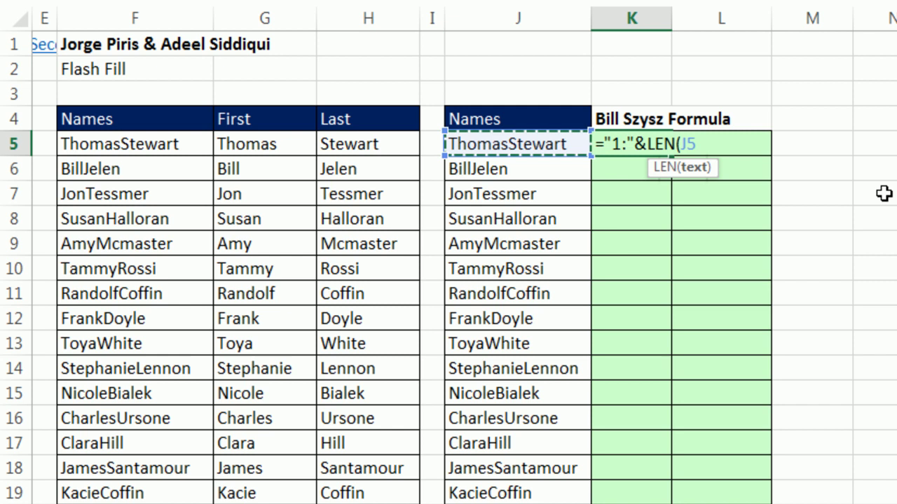
type(")")
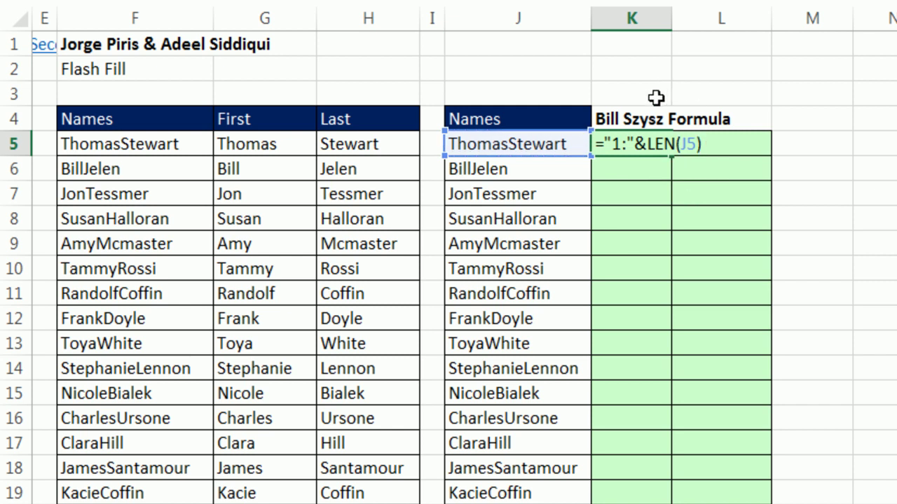
left_click_drag(725, 142, 440, 114)
key("F9")
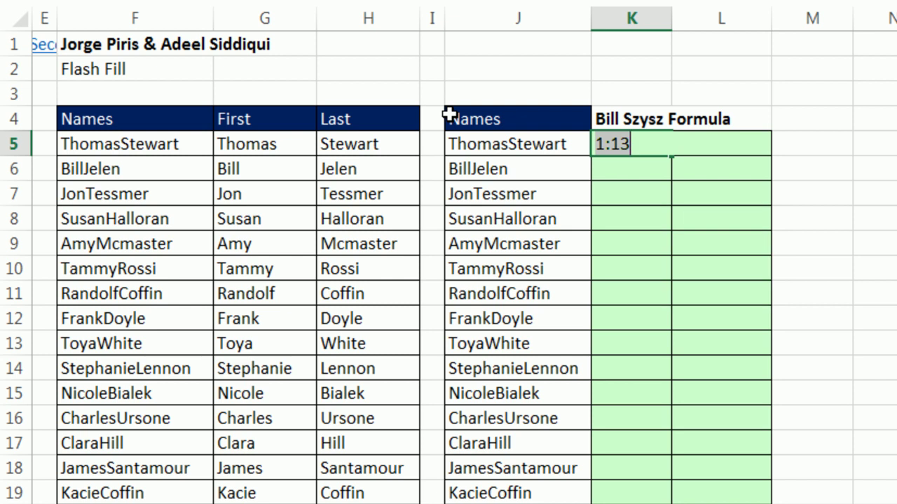
key("ctrl+z")
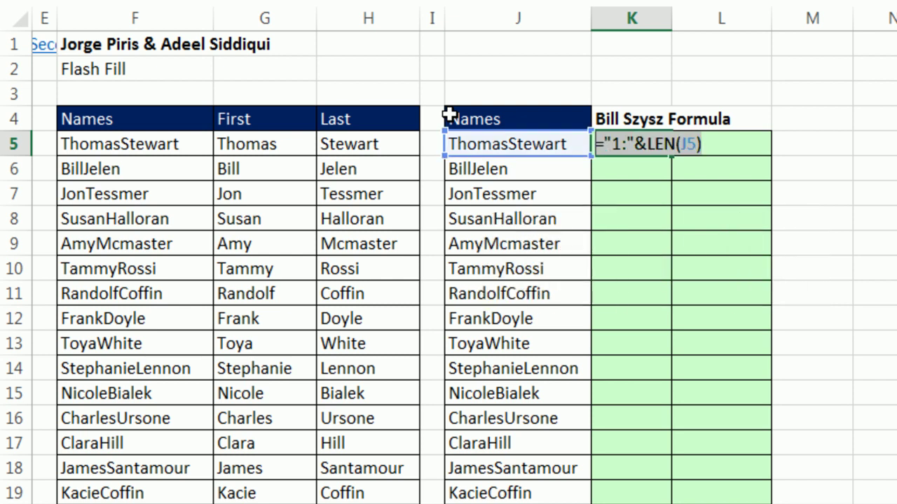
key("Escape")
double_click(671, 156)
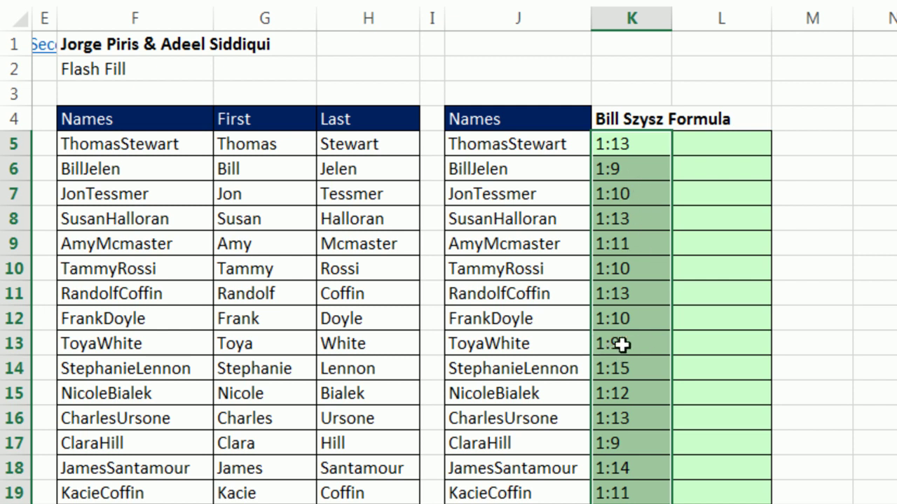
- Wrap K5's range text in INDIRECT and try an F9 preview, dismissing the too-long warning
double_click(633, 138)
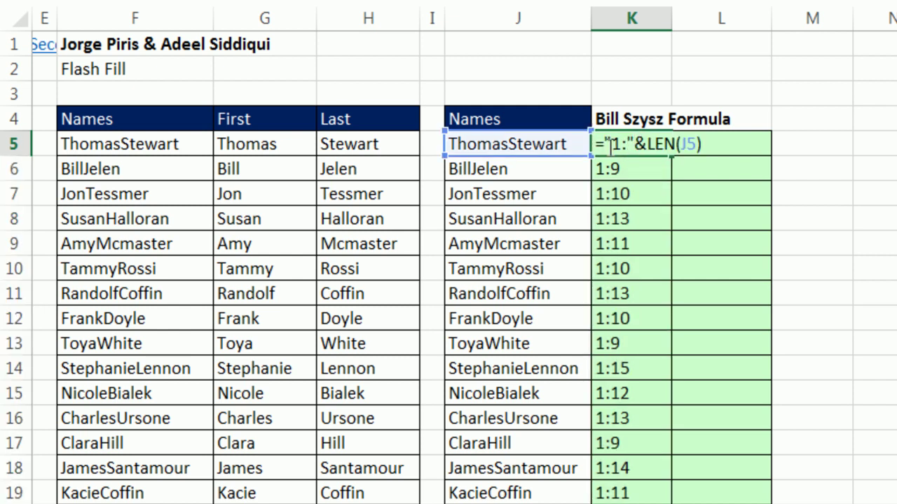
type("in")
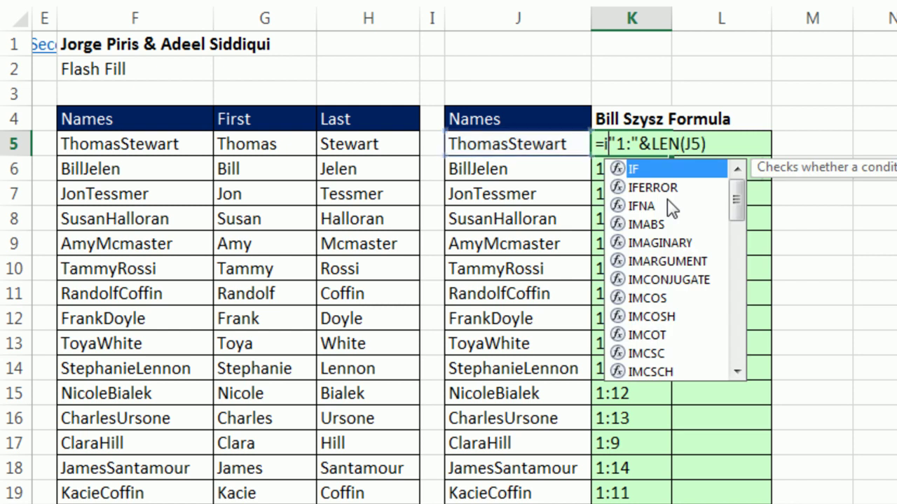
key("Down")
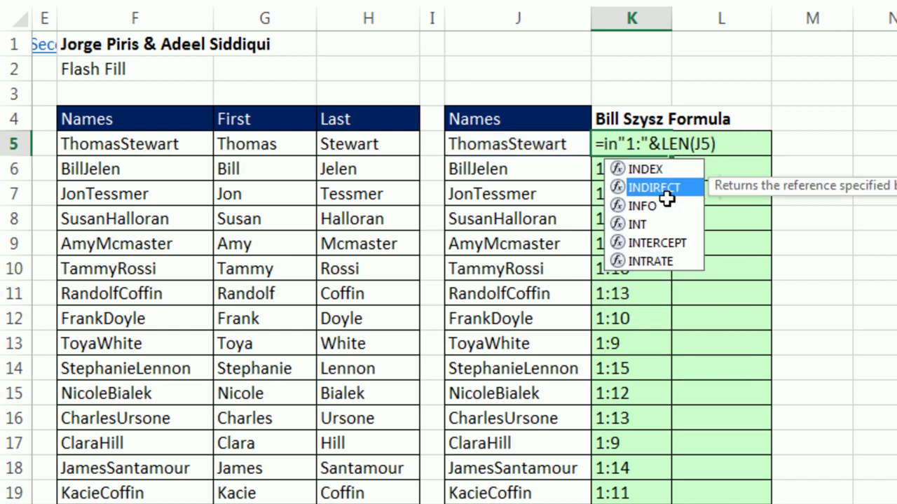
key("Tab")
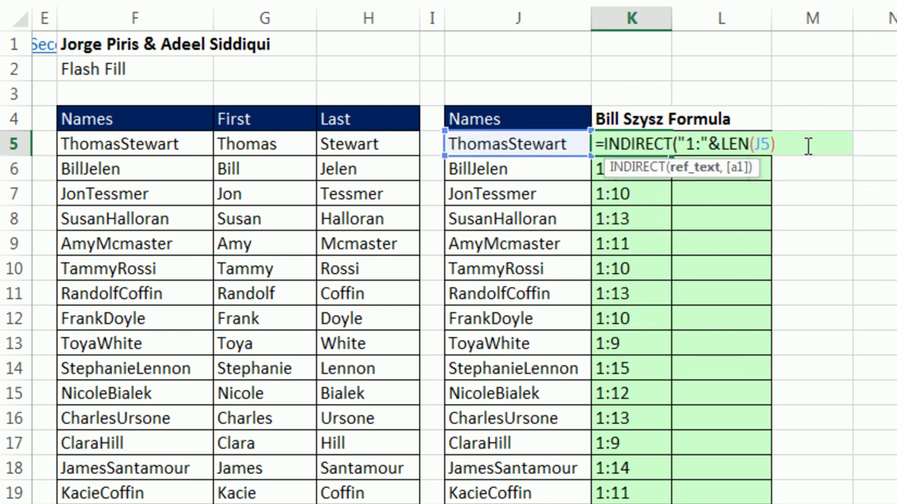
type(")")
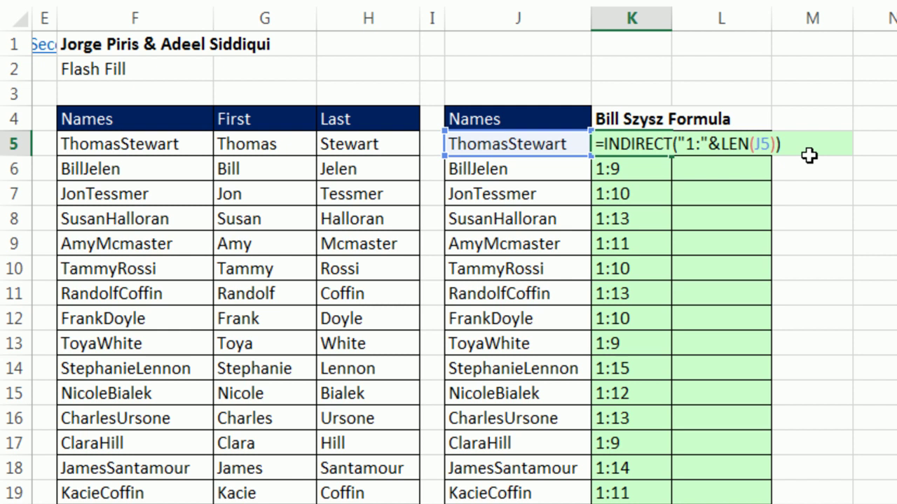
key("shift+Home")
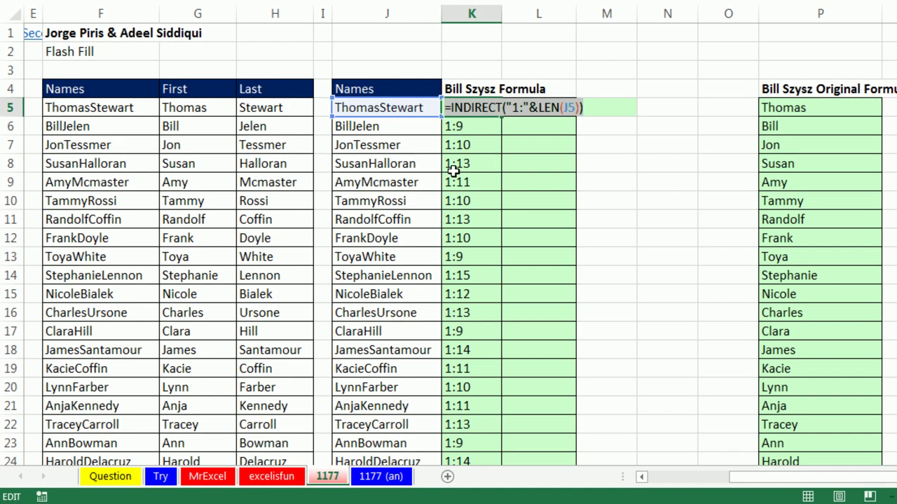
key("F9")
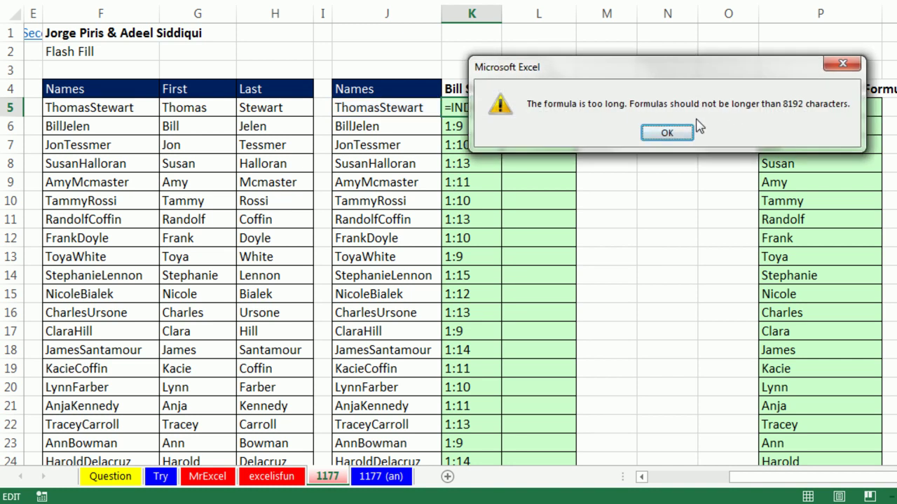
left_click(678, 135)
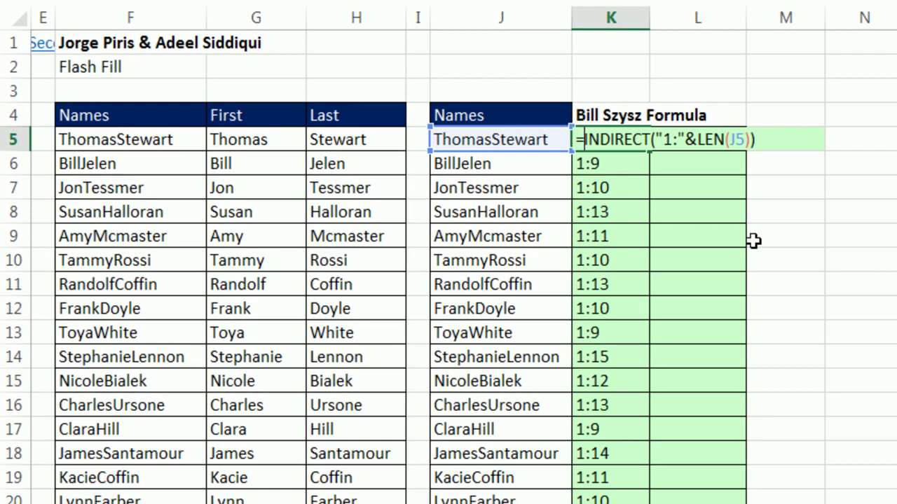
- Wrap it in ROW to get =ROW(INDIRECT("1:"&LEN(J5))), array-enter it and fill column K
type("row")
key("Tab")
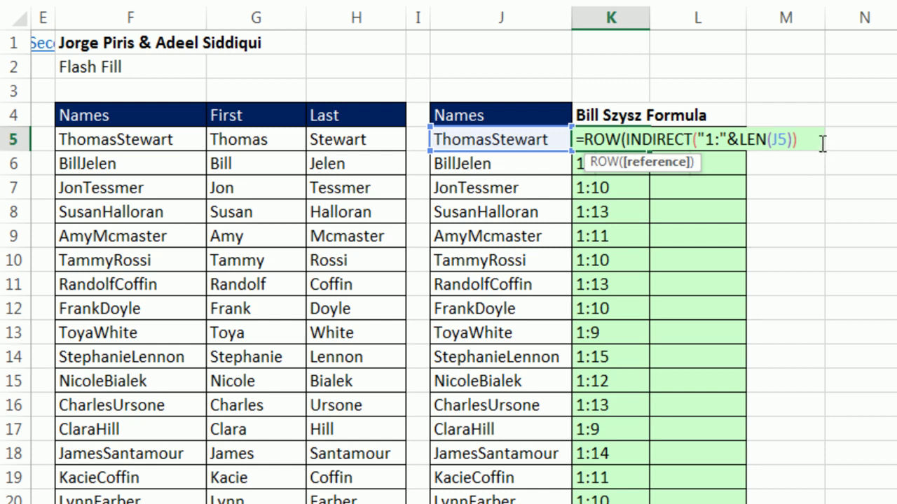
type(")")
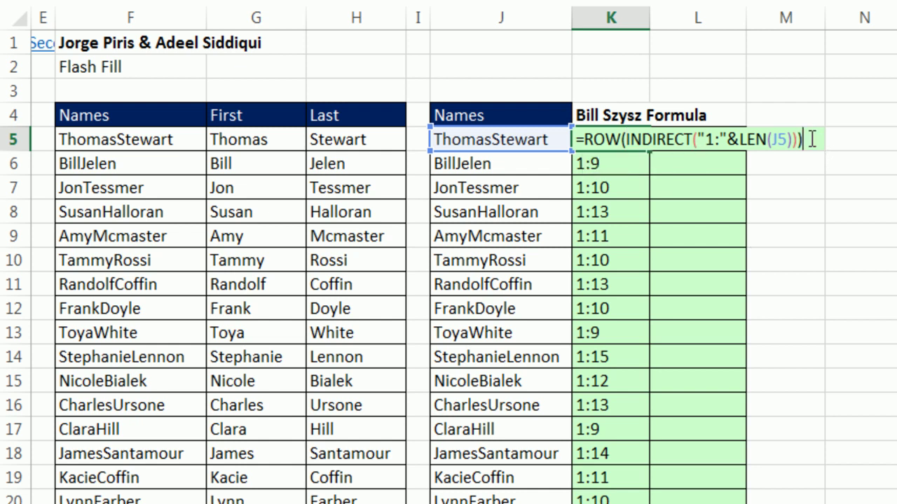
left_click_drag(811, 140, 459, 136)
key("F9")
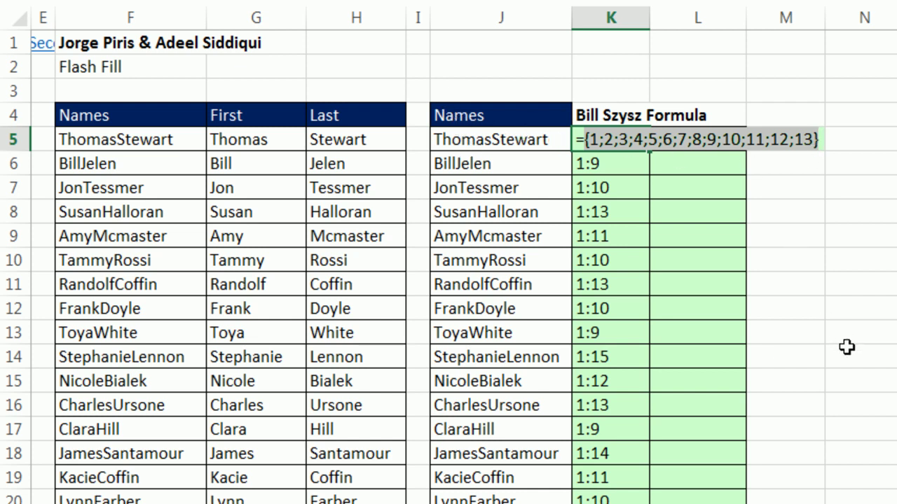
key("ctrl+z")
key("ctrl+shift+Return")
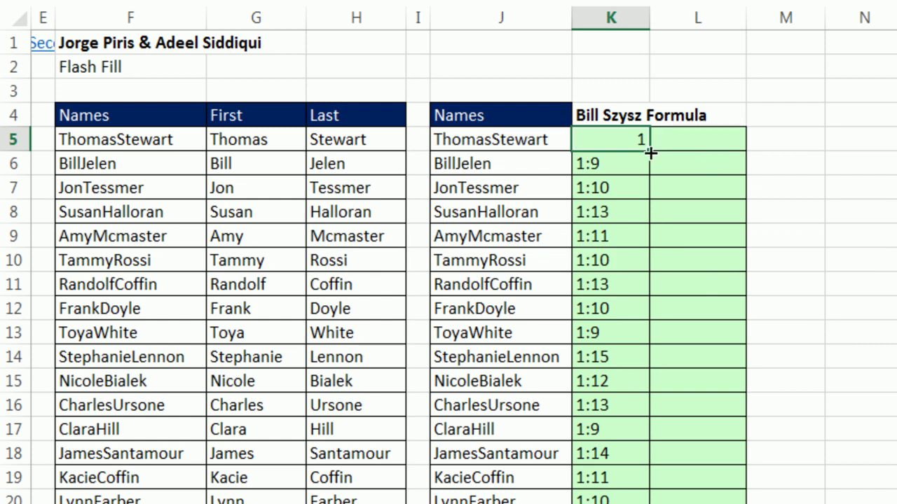
double_click(651, 152)
- Confirm K13's formula evaluates to the numbers 1 to 9, leaving it unchanged
double_click(607, 337)
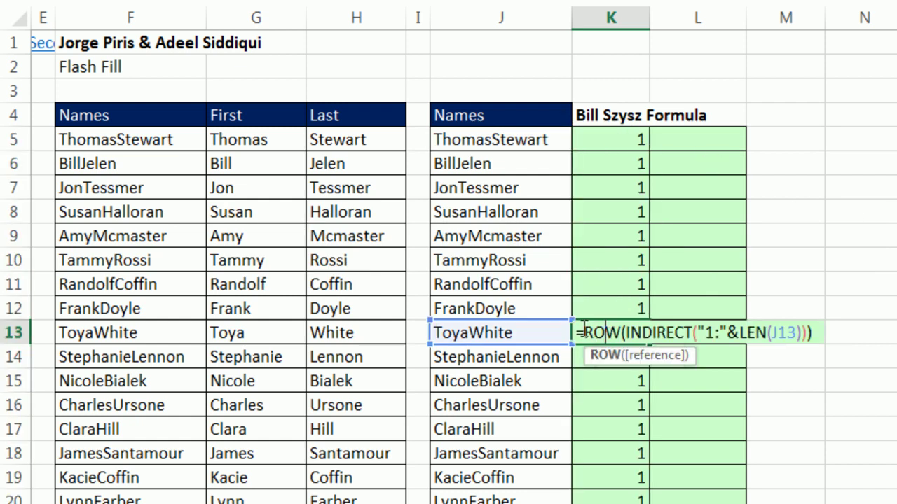
left_click_drag(583, 333, 811, 333)
key("F9")
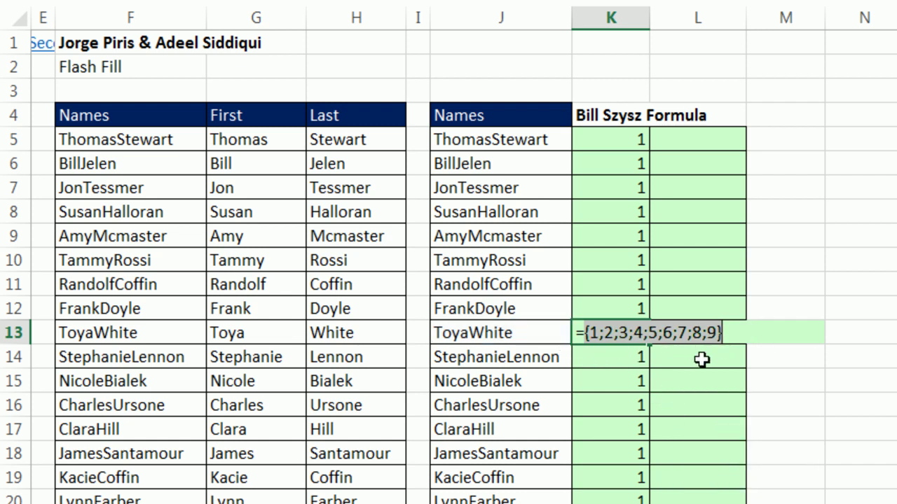
key("Escape")
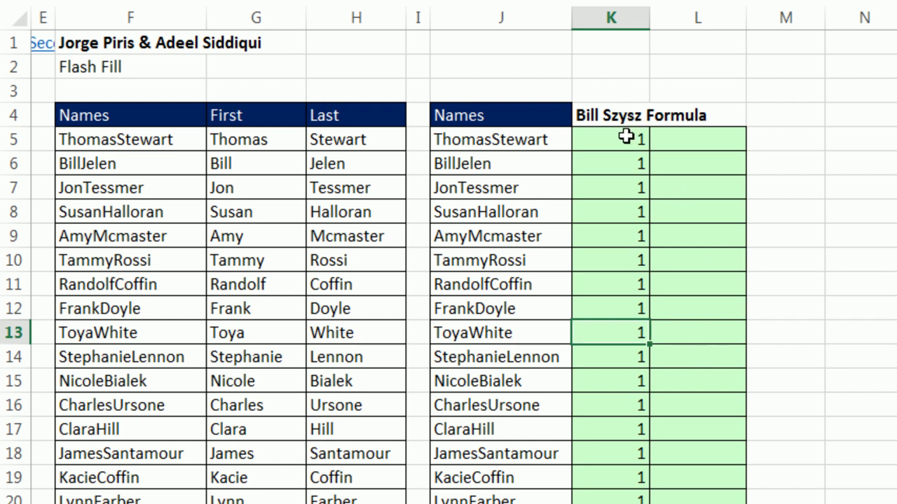
double_click(626, 137)
- Wrap K5's formula as =MID(J5,ROW(INDIRECT("1:"&LEN(J5))),1) and preview its individual letters
left_click(586, 139)
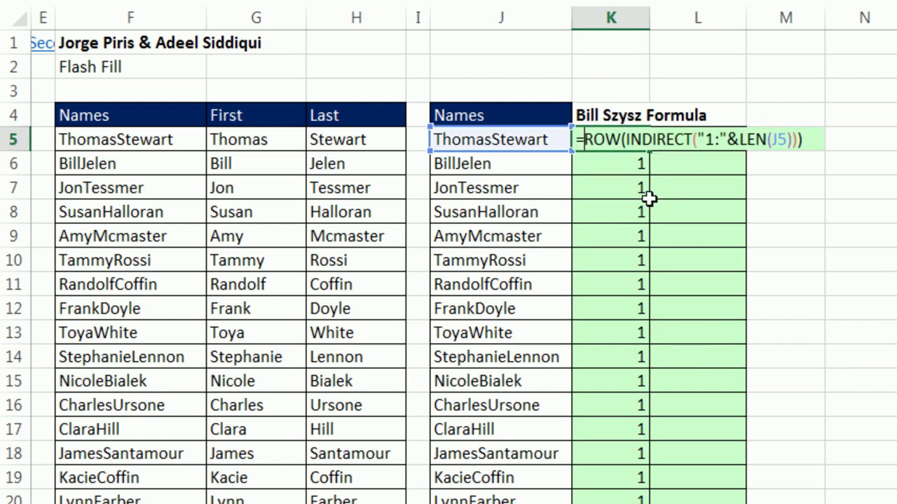
type("mi")
key("Tab")
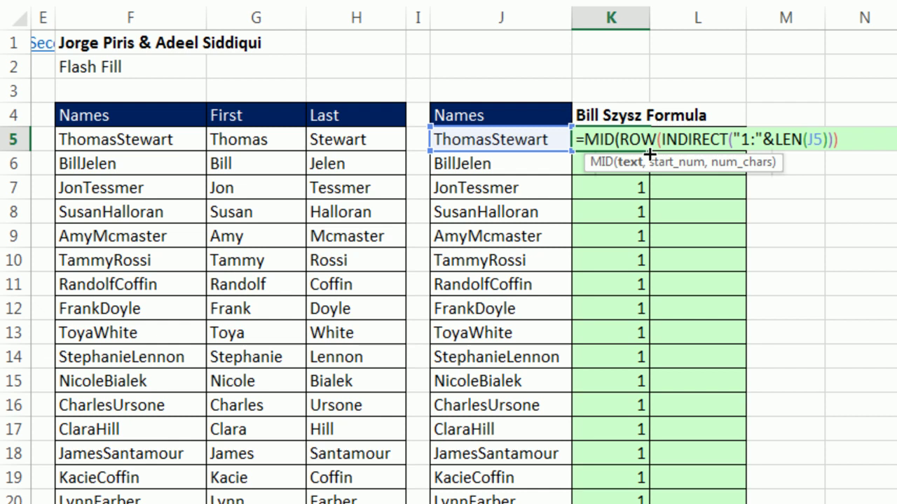
left_click(541, 143)
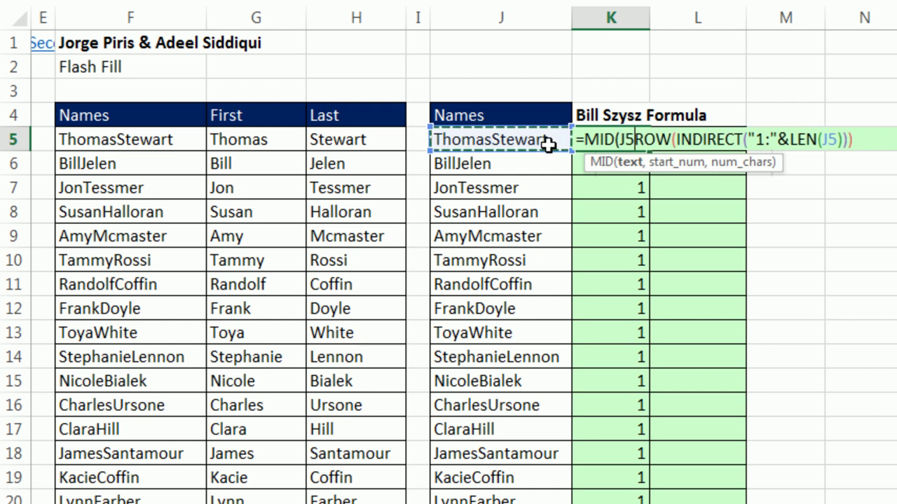
type(",")
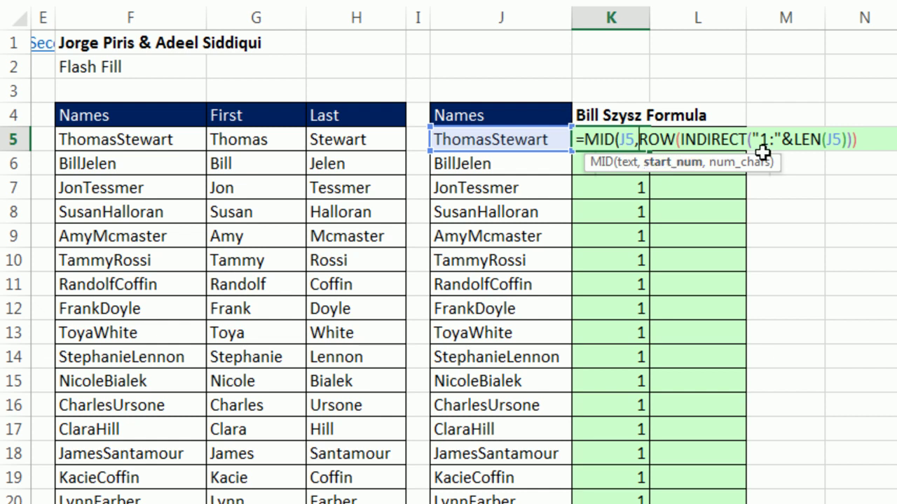
type(",1")
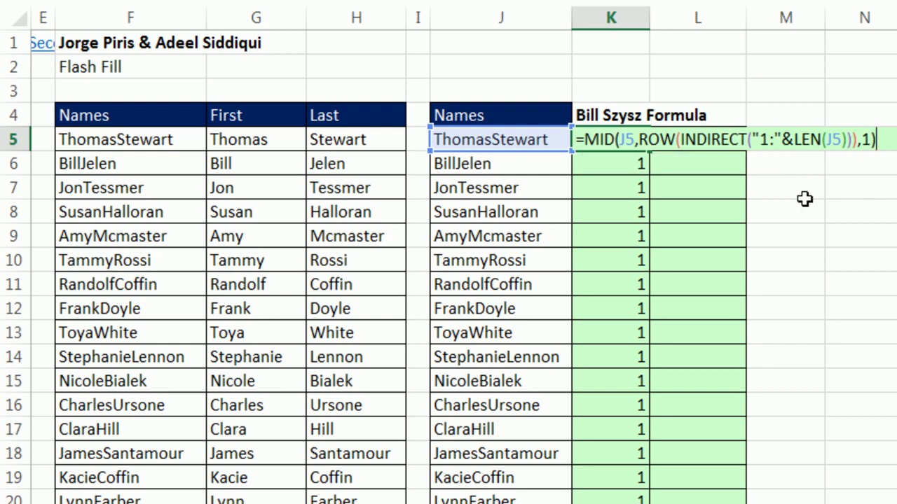
left_click(662, 139)
left_click(680, 173)
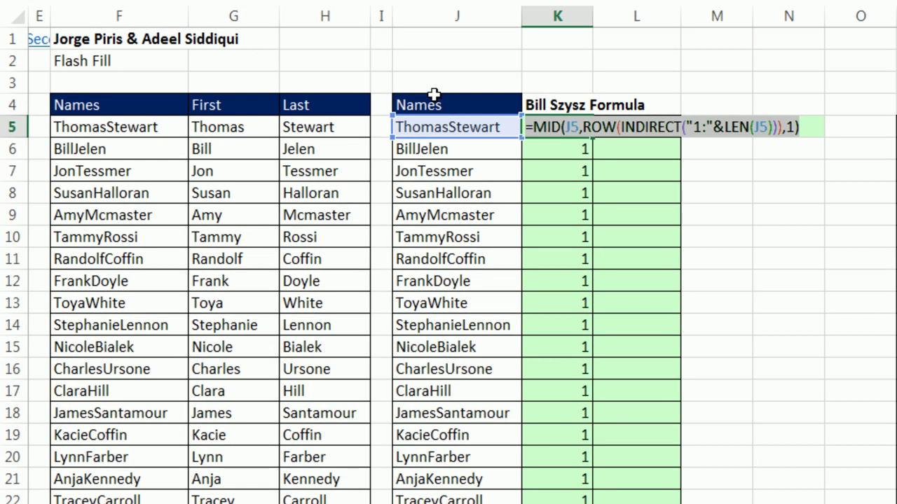
key("F9")
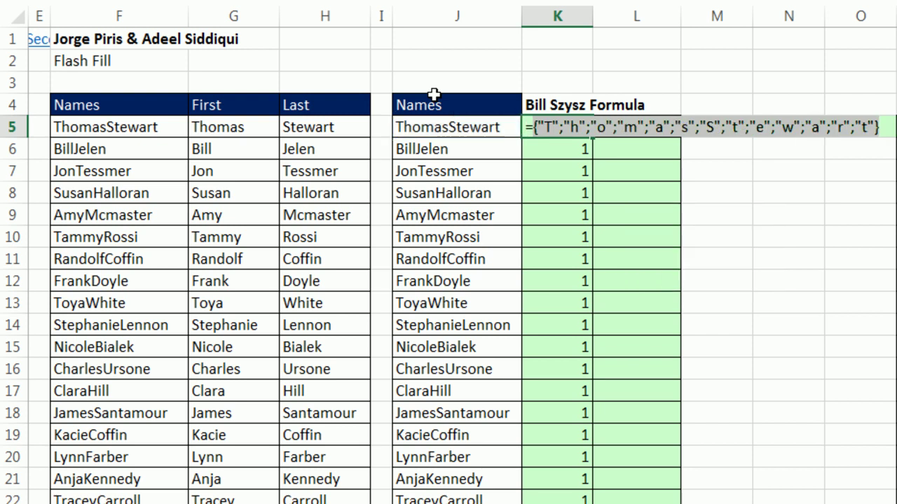
key("ctrl+z")
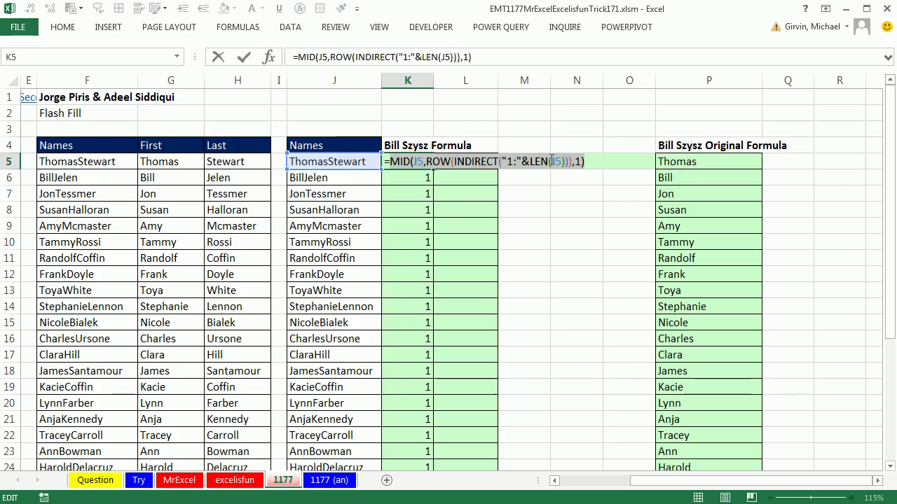
- Array-enter the MID formula, then preview ROW($A$2:$A$100) inside P5's original formula
key("ctrl+shift+Return")
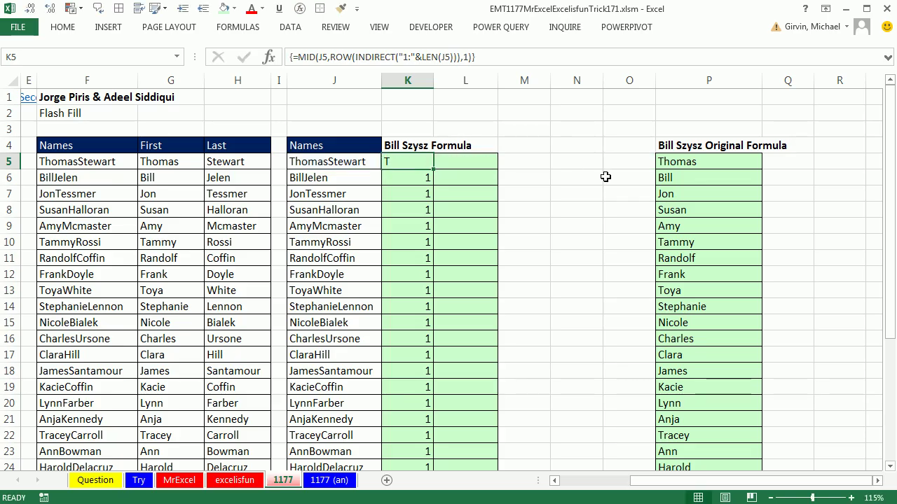
double_click(694, 162)
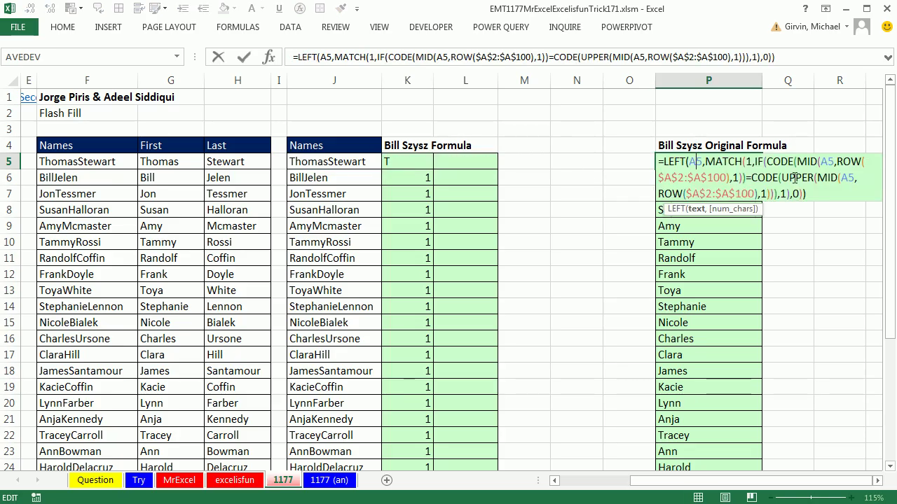
left_click(843, 161)
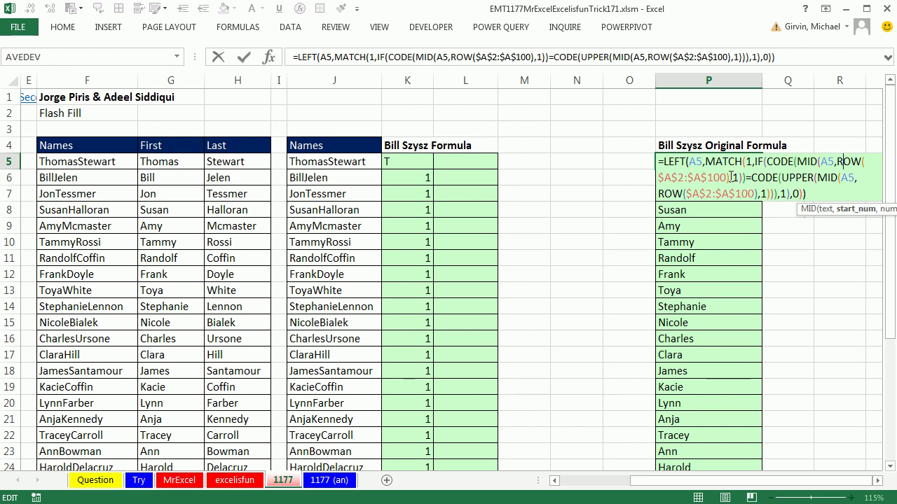
left_click_drag(730, 177, 837, 165)
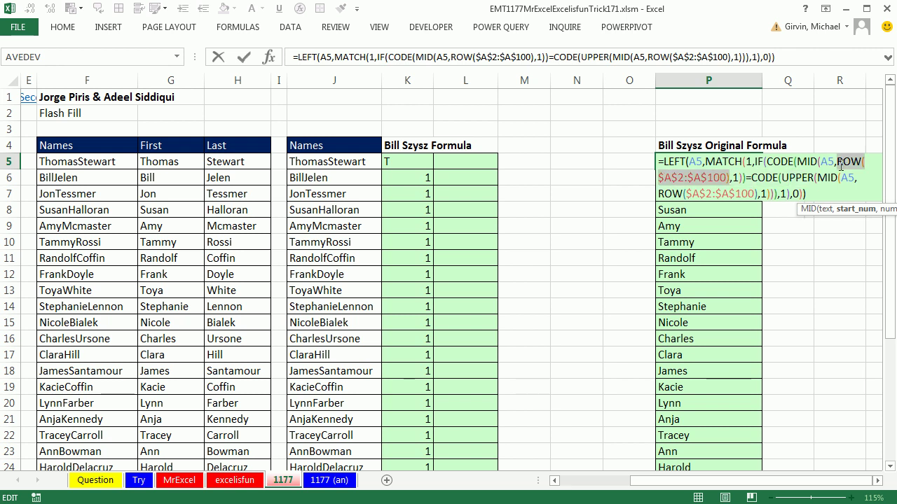
key("F9")
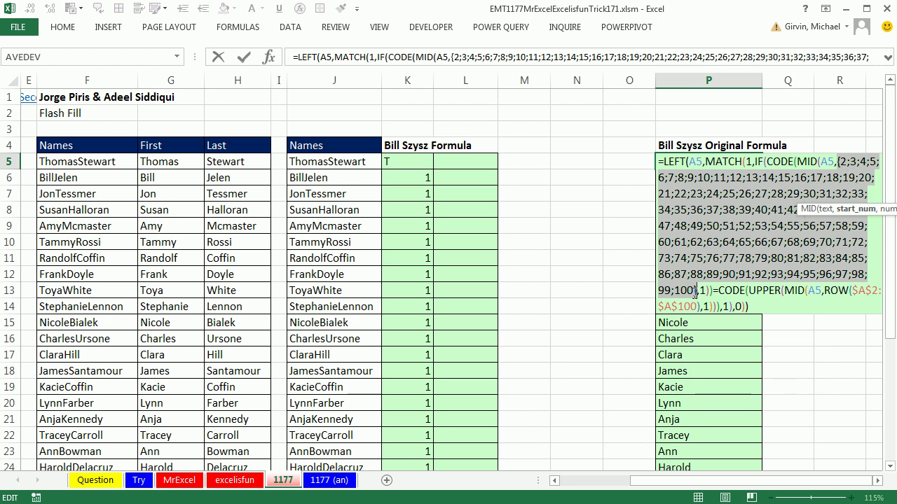
key("ctrl+z")
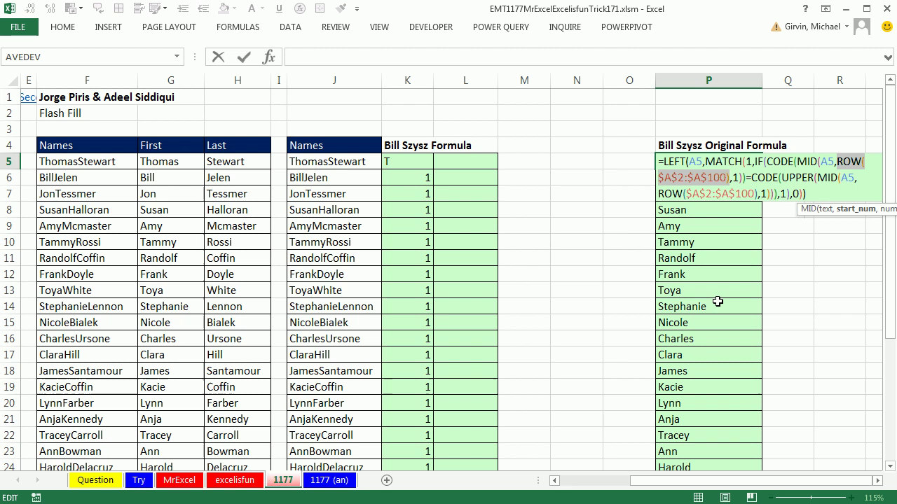
key("Escape")
- Insert a blank row at row 2 and preview the shifted ROW($A$3:$A$101) in P6
left_click(14, 113)
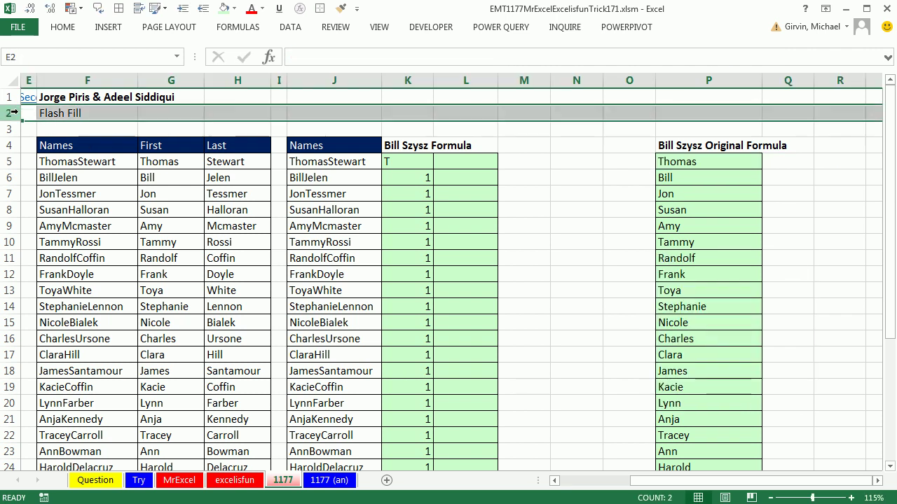
right_click(17, 112)
left_click(60, 215)
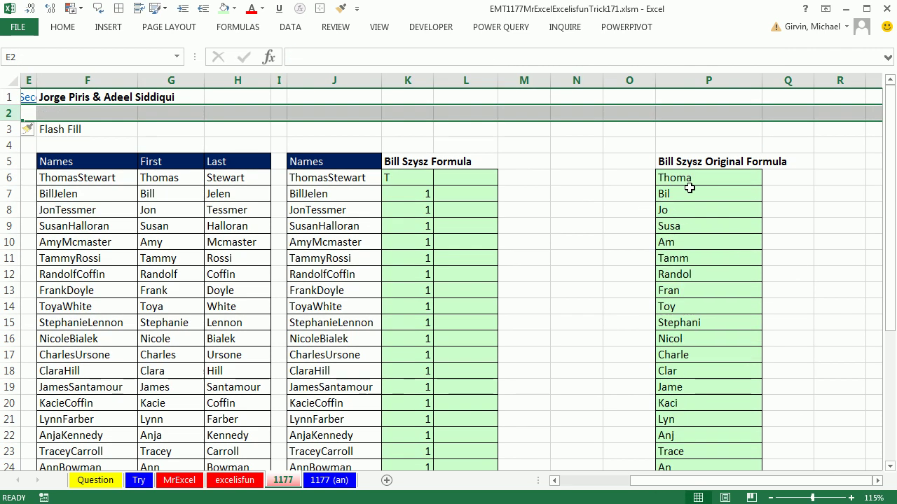
double_click(689, 180)
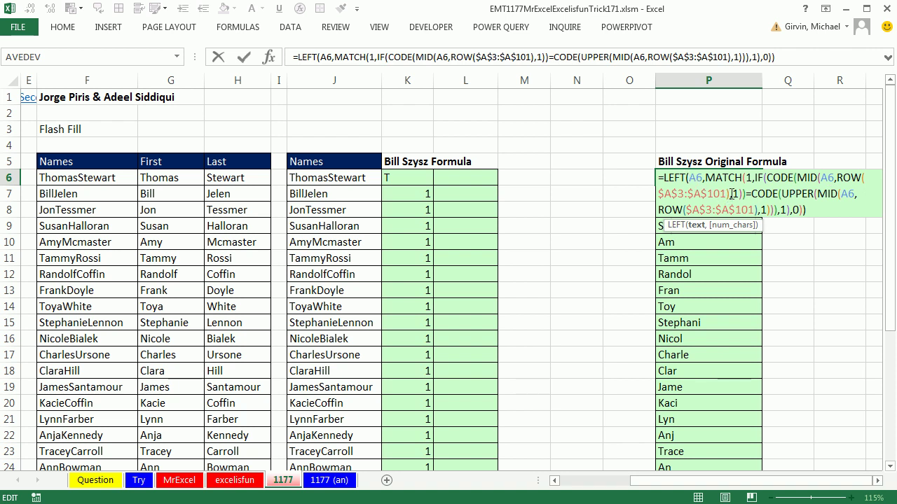
left_click_drag(729, 194, 839, 178)
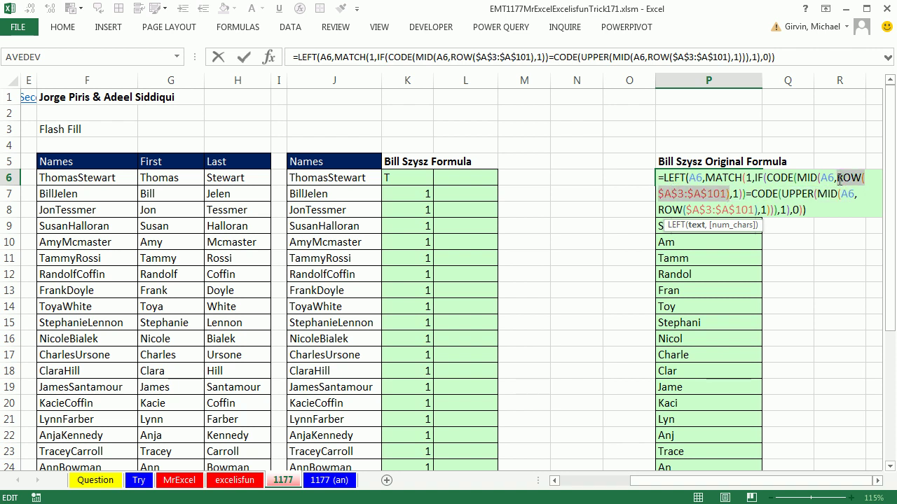
key("F9")
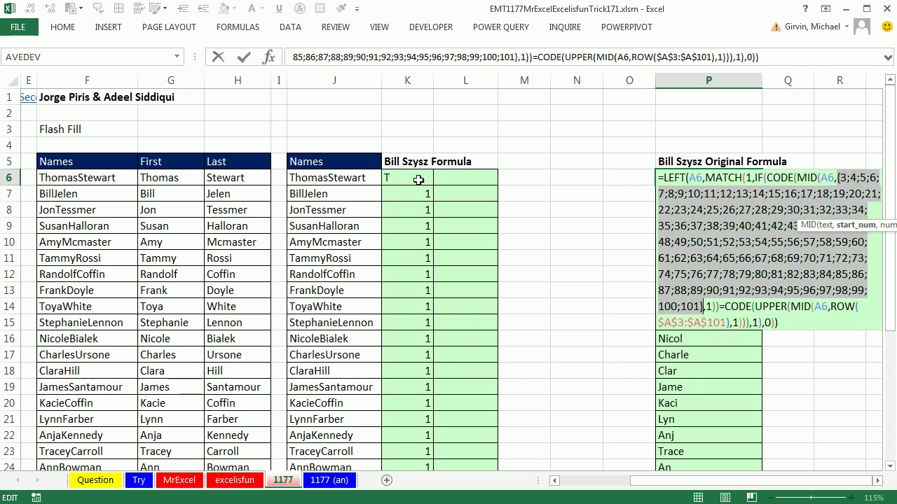
key("ctrl+z")
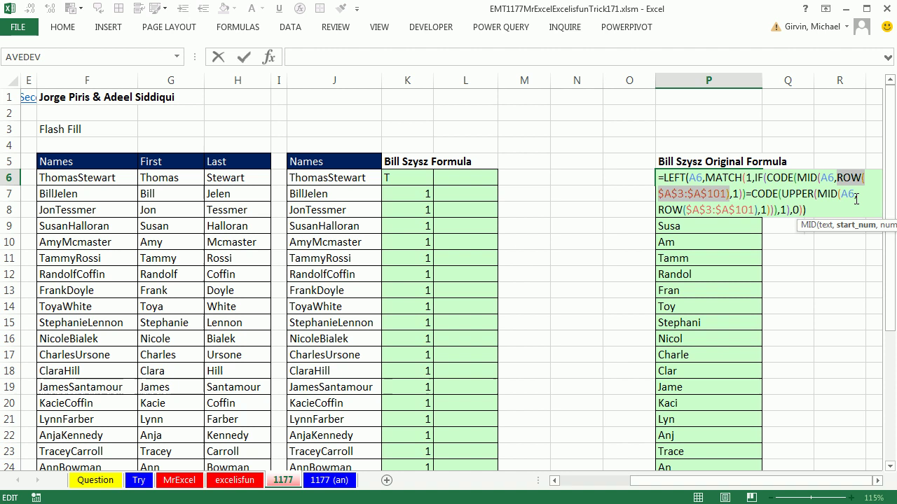
key("Escape")
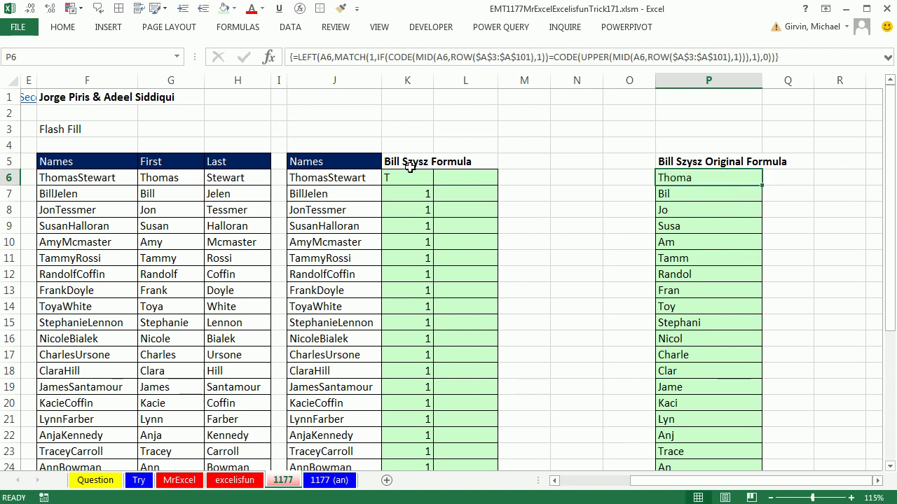
- Wrap K6's MID formula in CODE( ) and preview the codes {84;104;111;...;116}
left_click(408, 177)
key("F2")
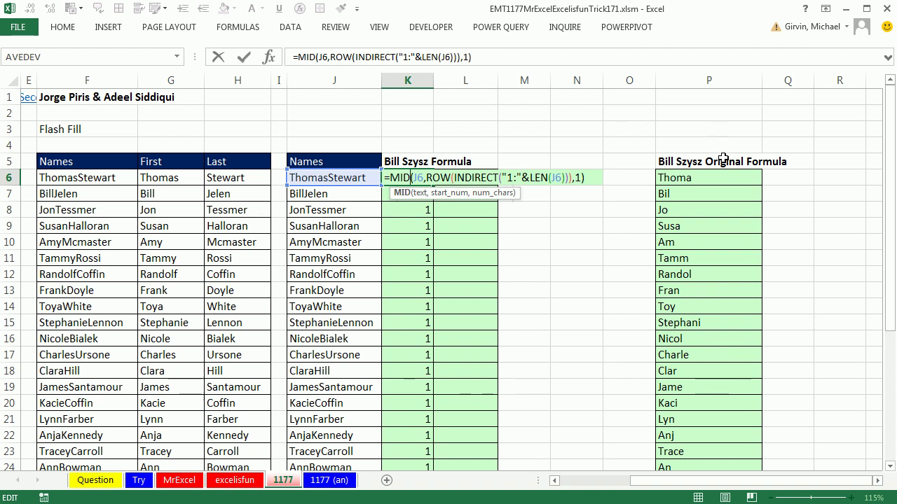
left_click(456, 177)
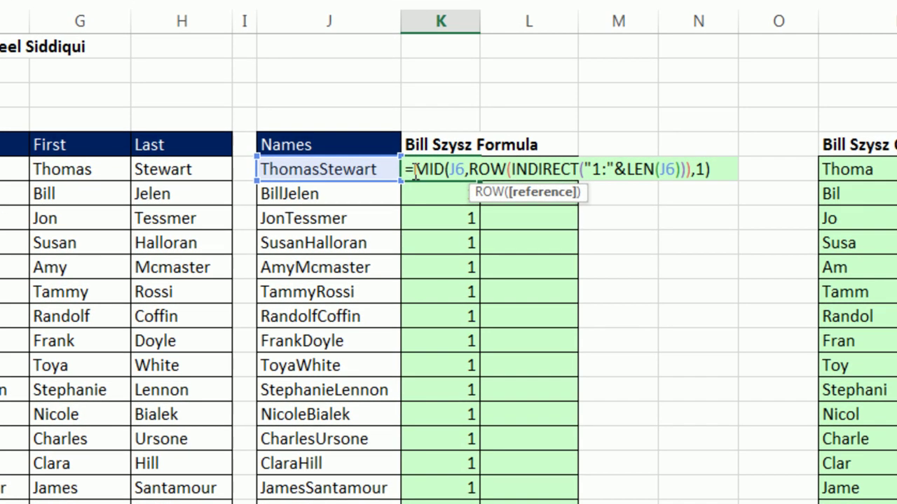
left_click(416, 173)
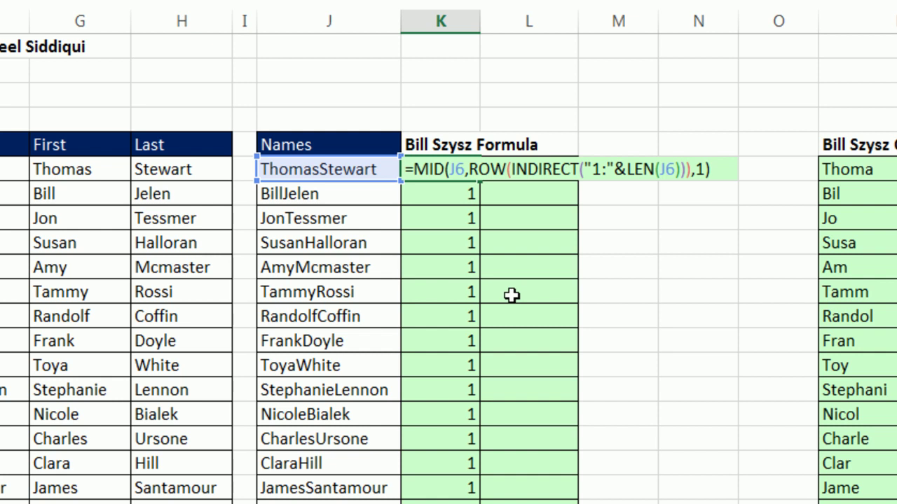
type("code")
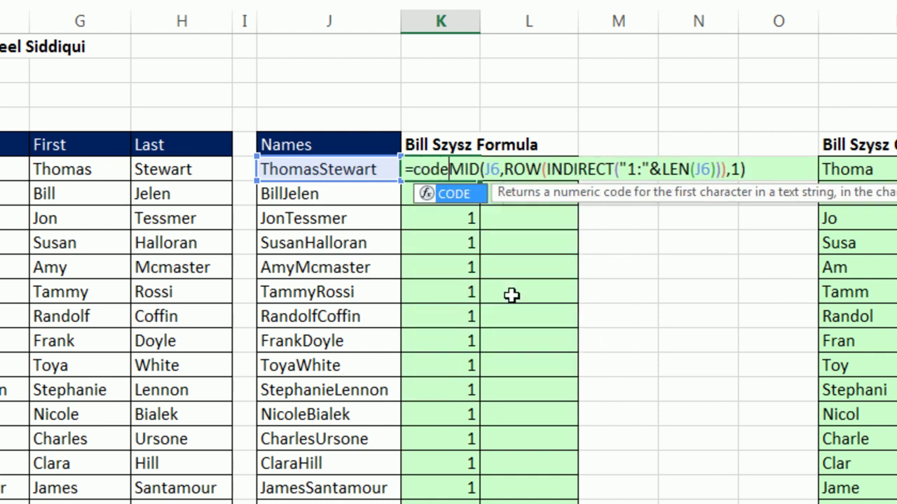
key("Tab")
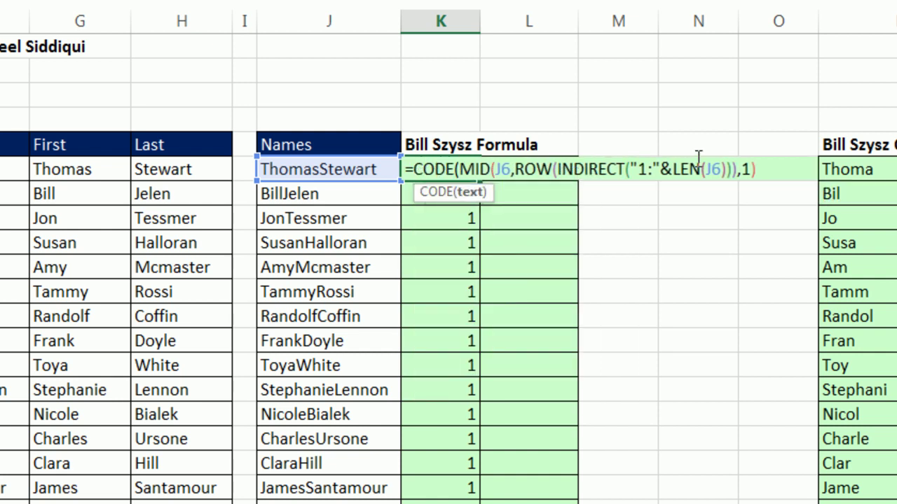
left_click(771, 169)
type(")")
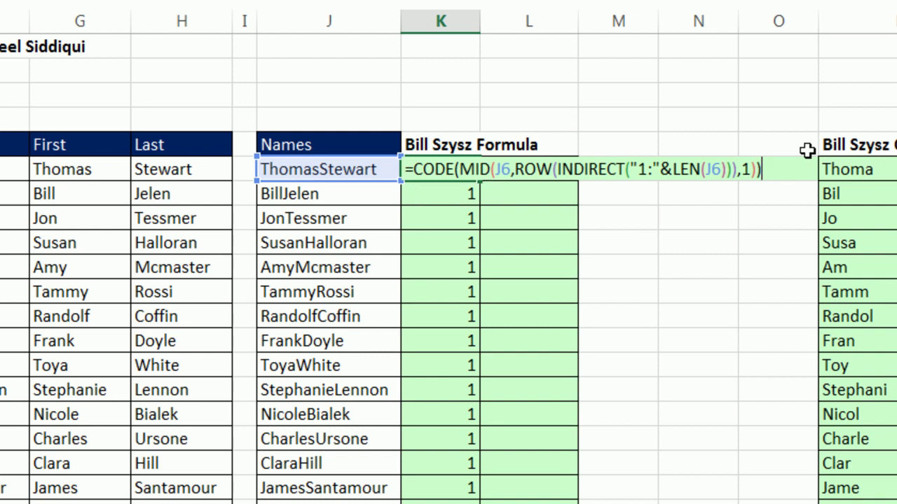
left_click_drag(797, 168, 280, 144)
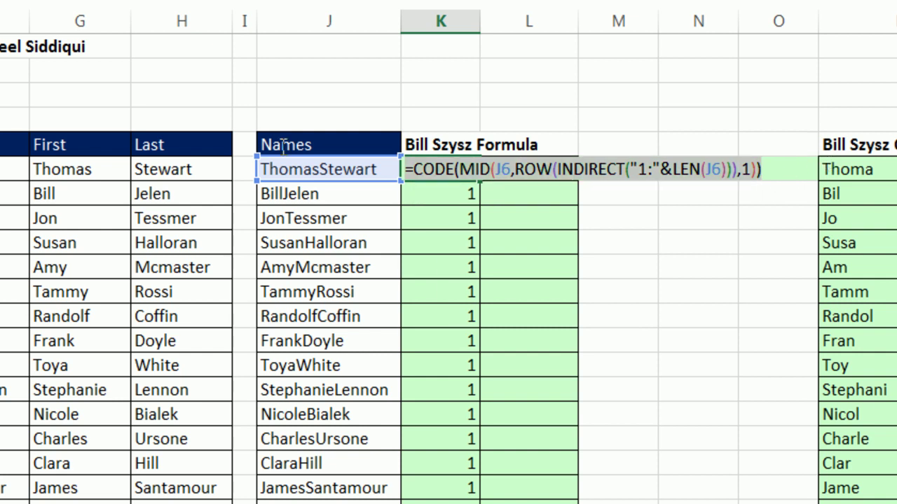
key("F9")
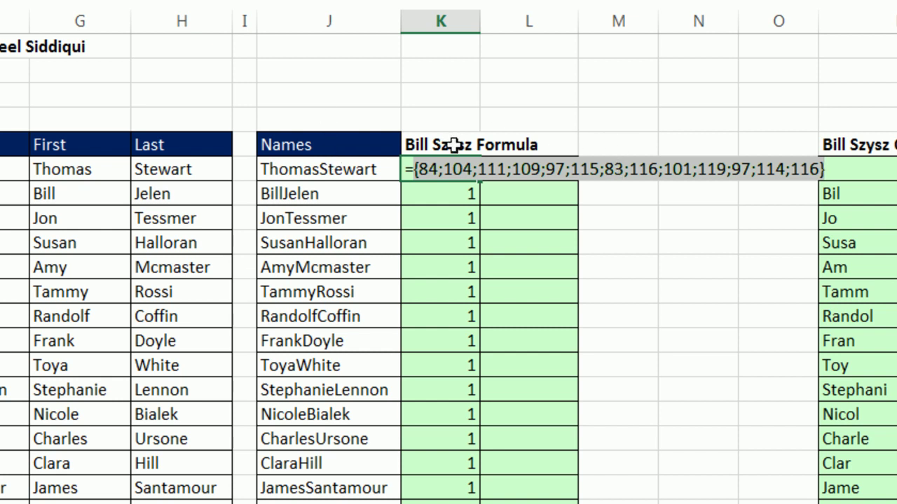
- Change the "1:" in K6's formula to "2:" so the previewed codes start at 104
key("ctrl+z")
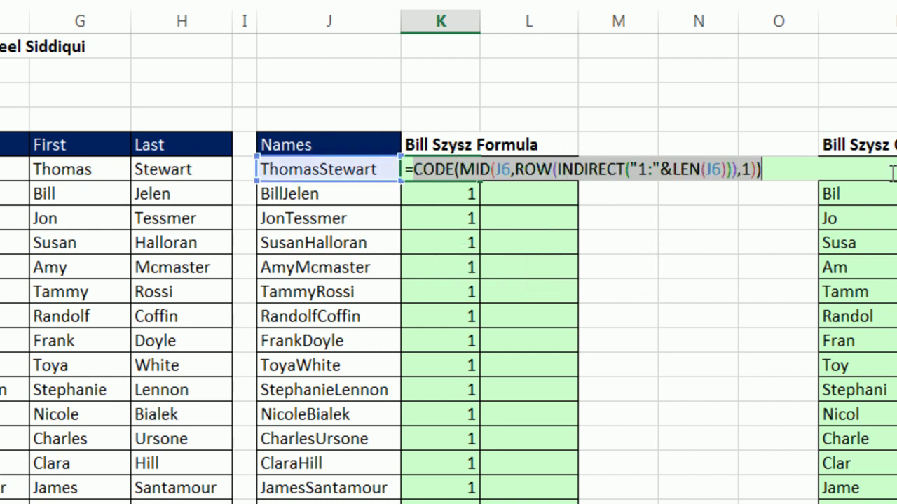
left_click(639, 168)
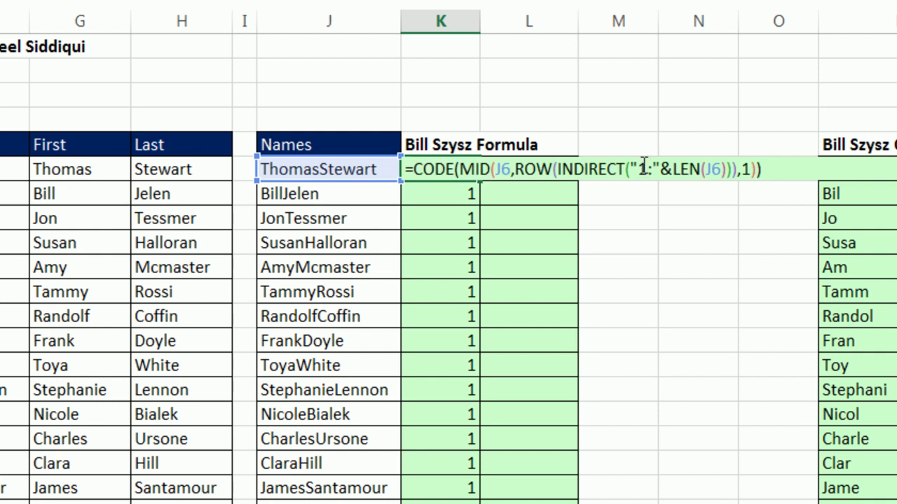
double_click(640, 168)
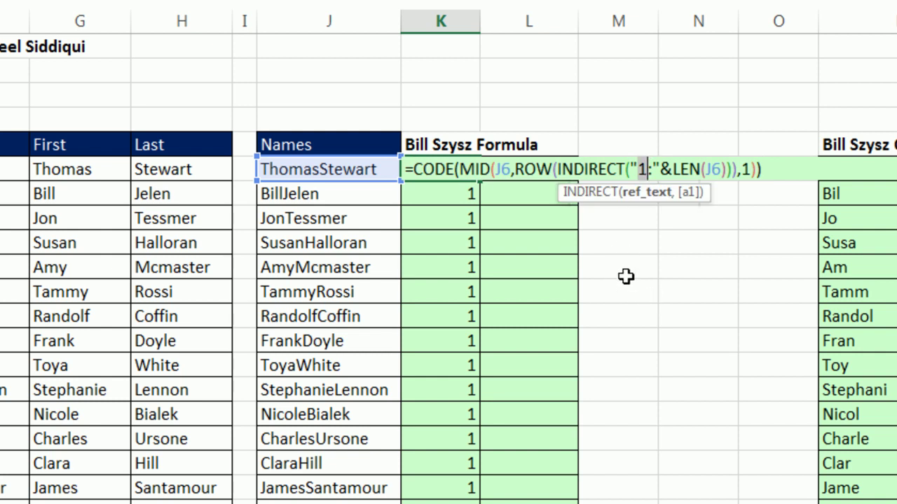
type("2")
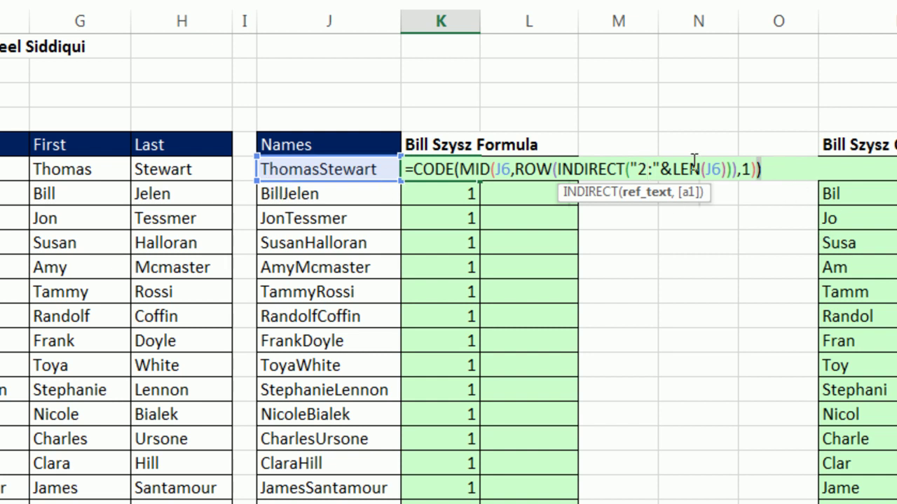
left_click_drag(761, 169, 414, 169)
key("F9")
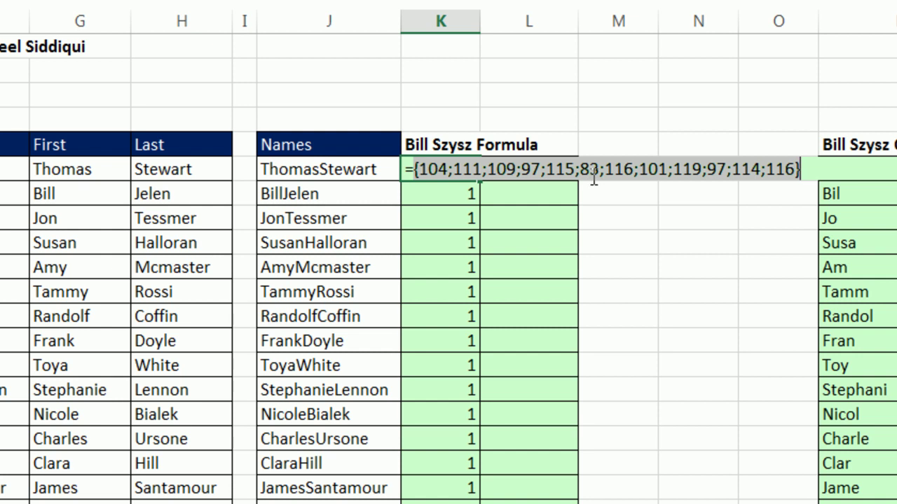
key("ctrl+z")
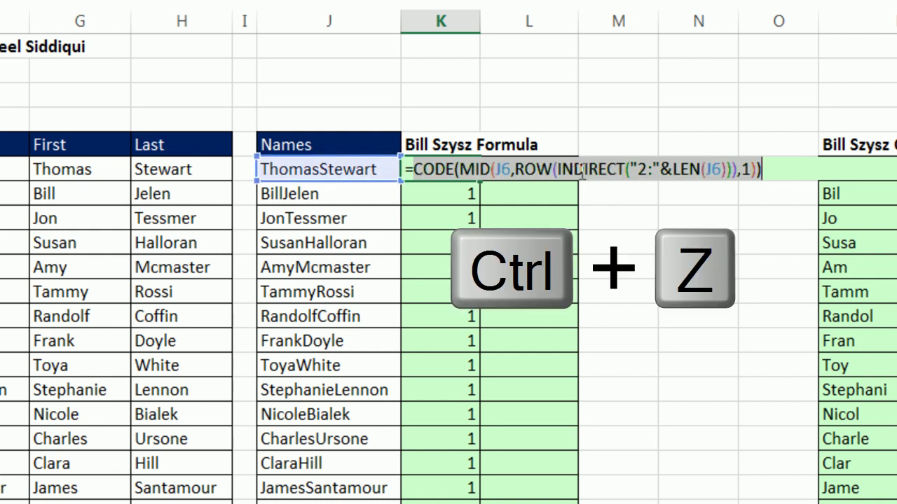
left_click_drag(779, 169, 417, 168)
- Append a second CODE(MID(...)) copy wrapped in UPPER and preview the FALSE/TRUE array
key("ctrl+c")
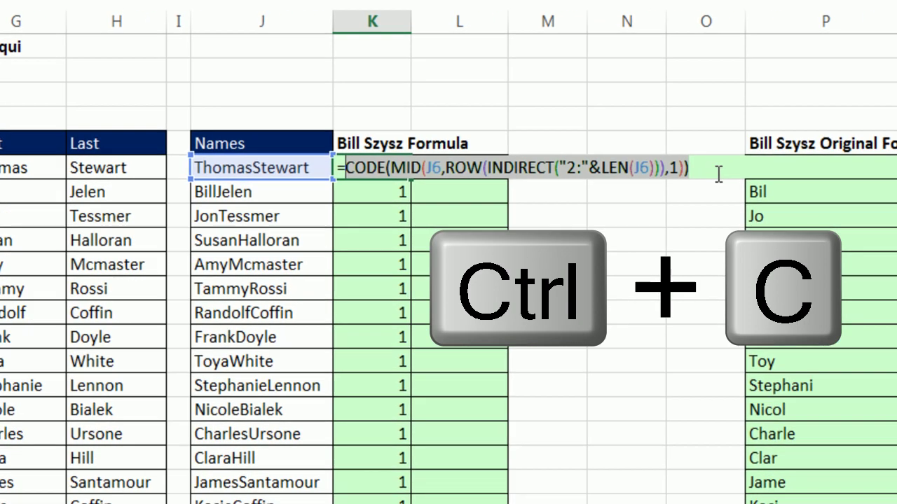
left_click(790, 173)
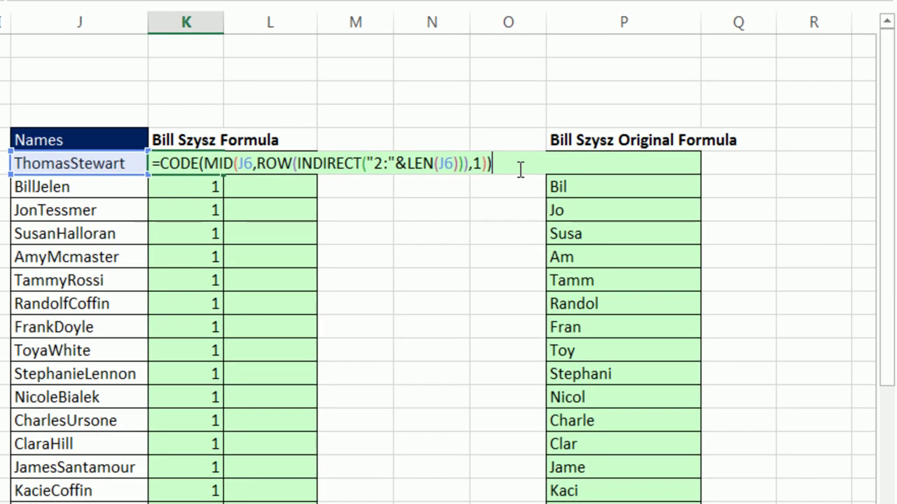
key("ctrl+v")
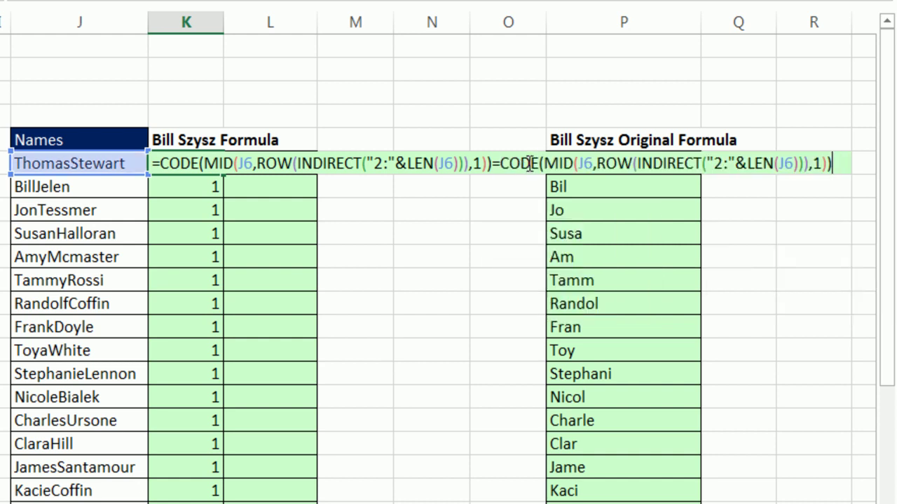
left_click(546, 163)
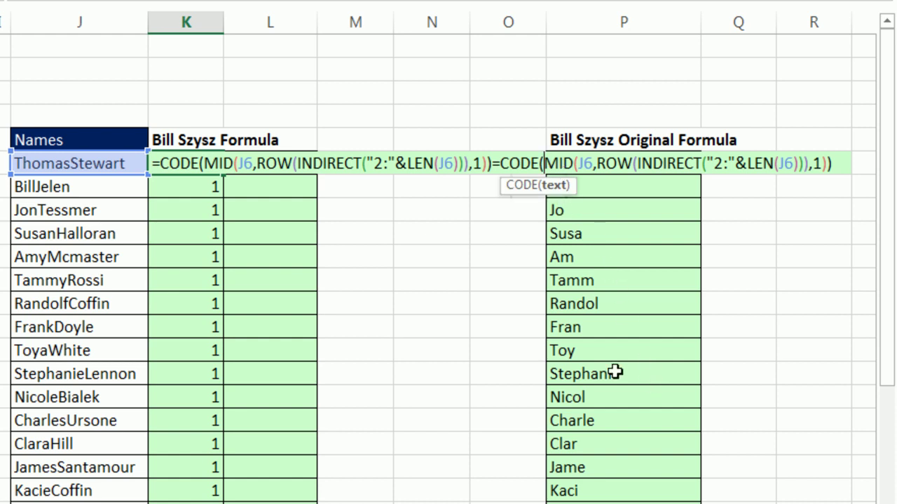
type("upp")
key("Tab")
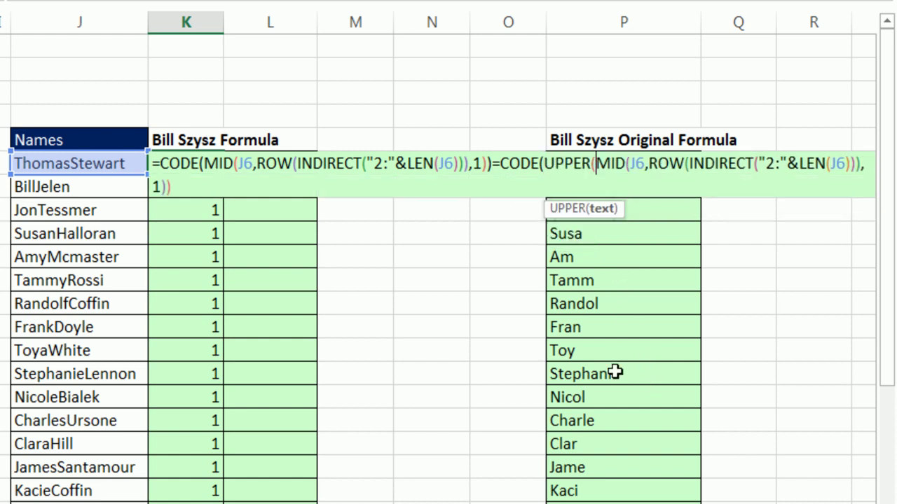
left_click(201, 189)
type(")")
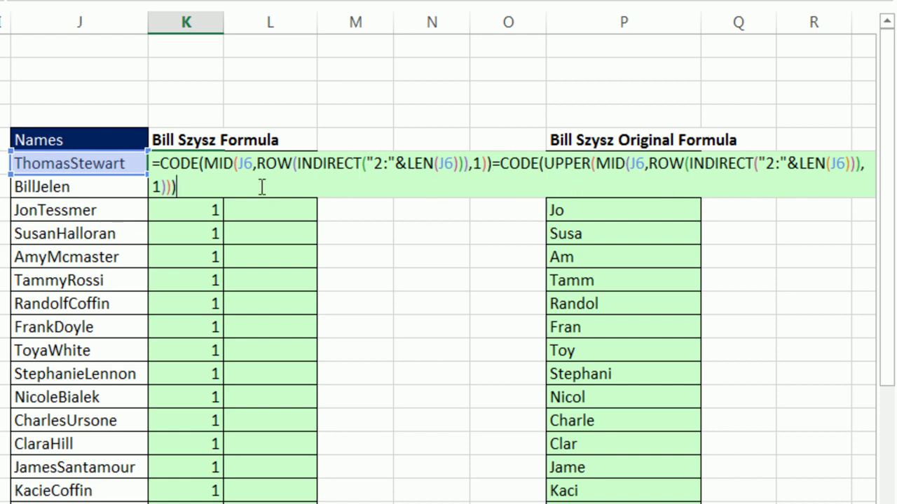
left_click_drag(260, 185, 34, 66)
key("F9")
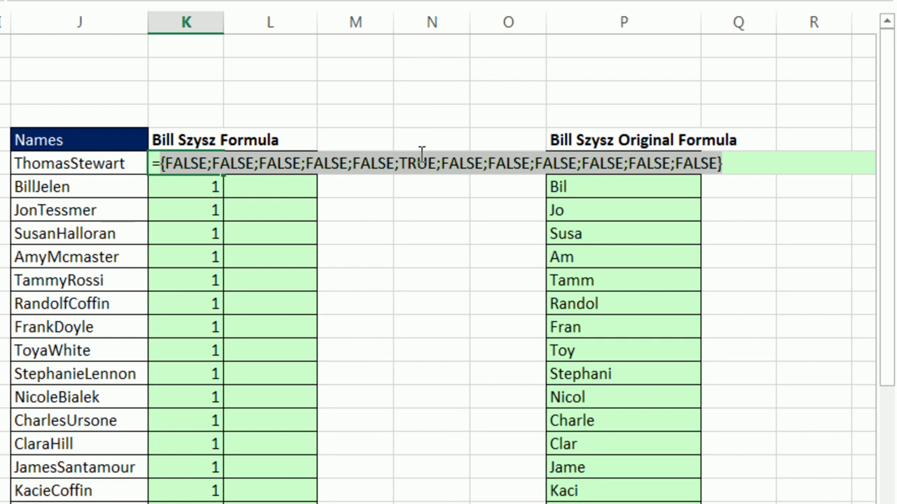
- Wrap K6's uppercase comparison in MATCH(TRUE,…,0) and evaluate it to get position 6
key("ctrl+z")
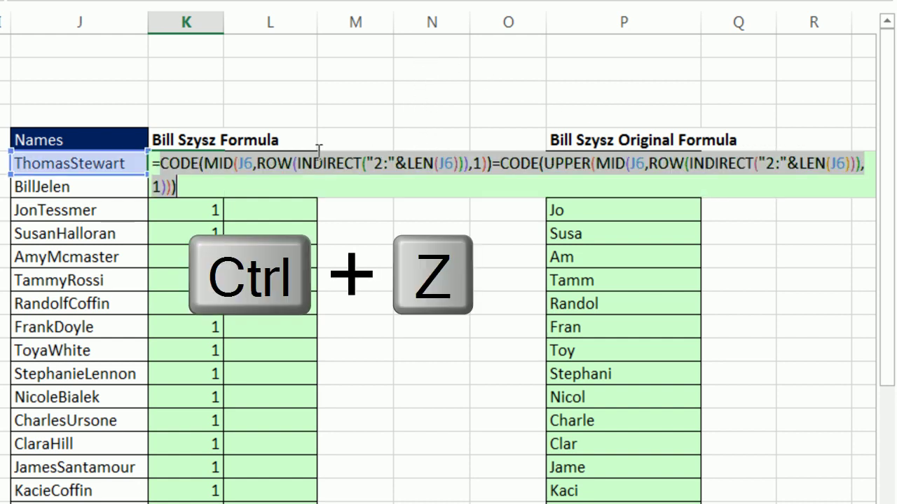
left_click(163, 168)
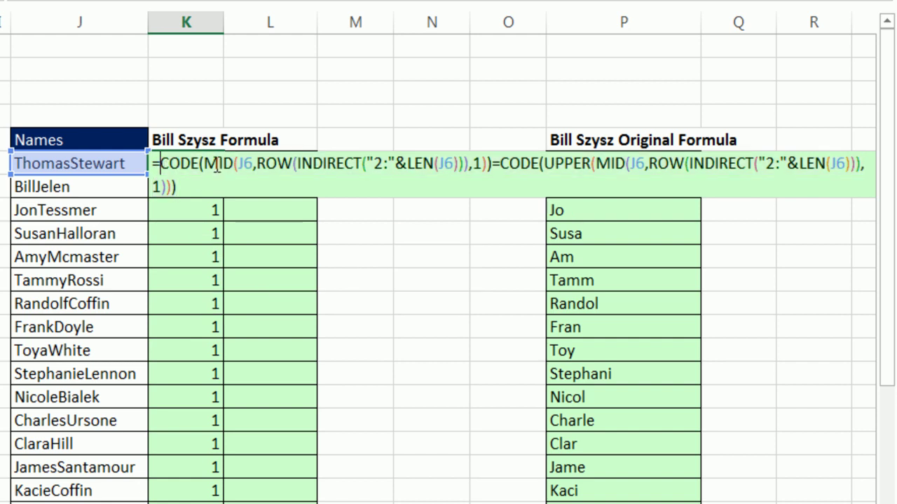
type("mat")
key("Tab")
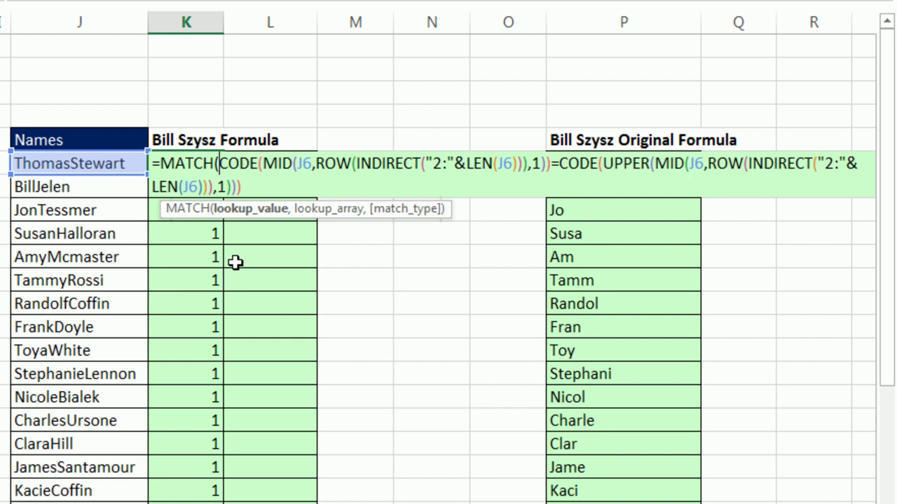
type("tru")
key("Tab")
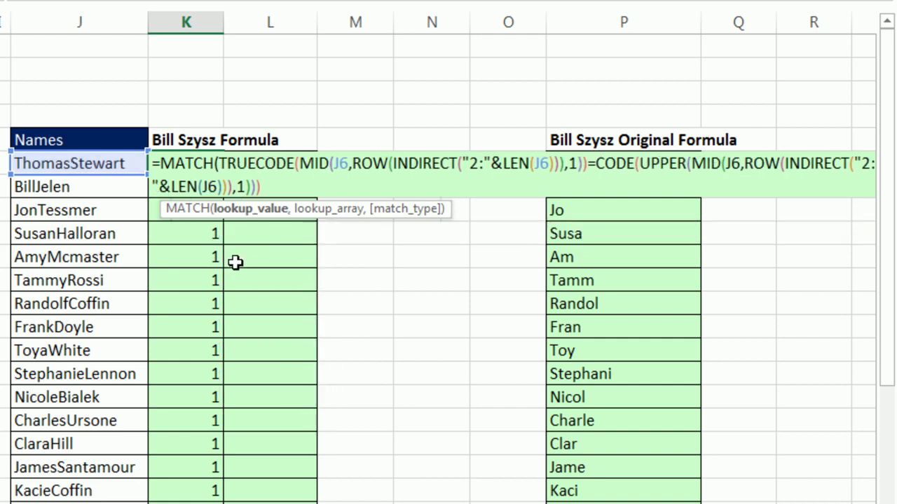
type(",1)))")
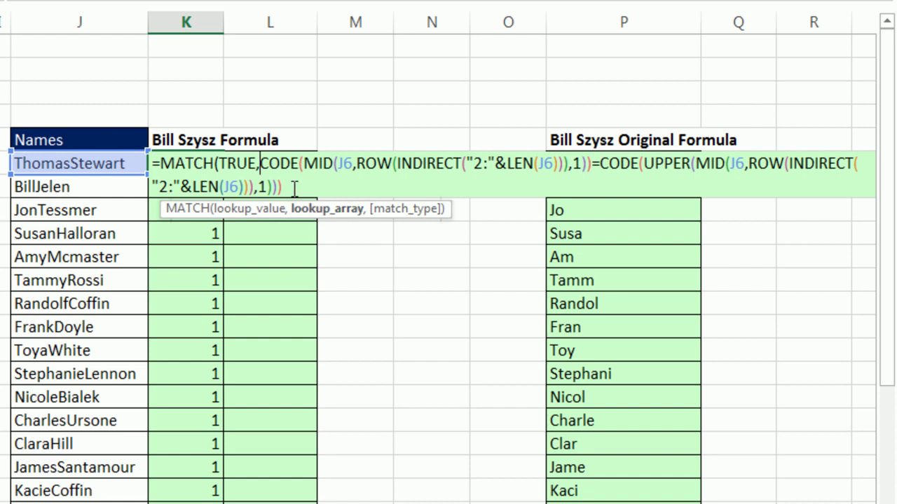
type(",")
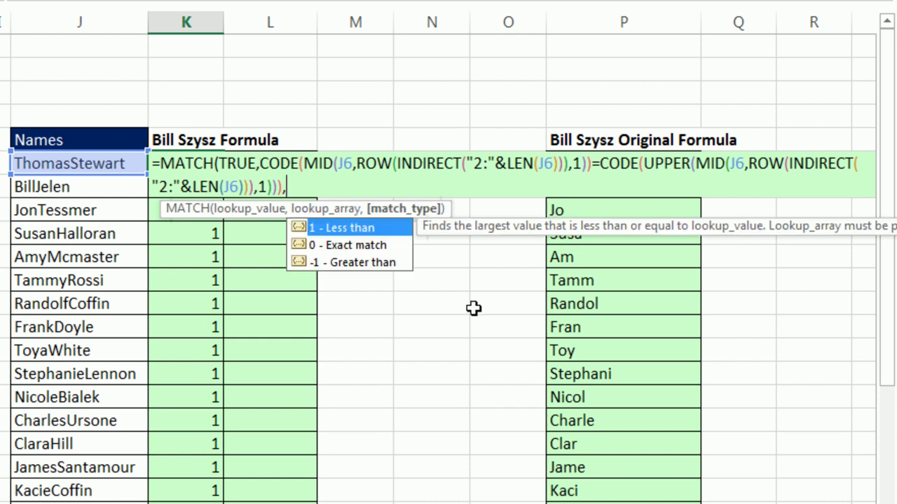
type("0)")
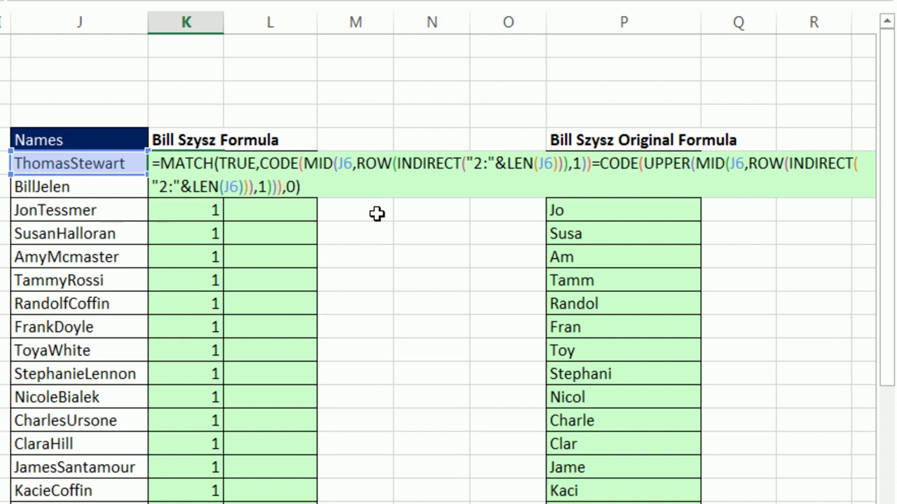
left_click_drag(300, 186, 133, 147)
key("F9")
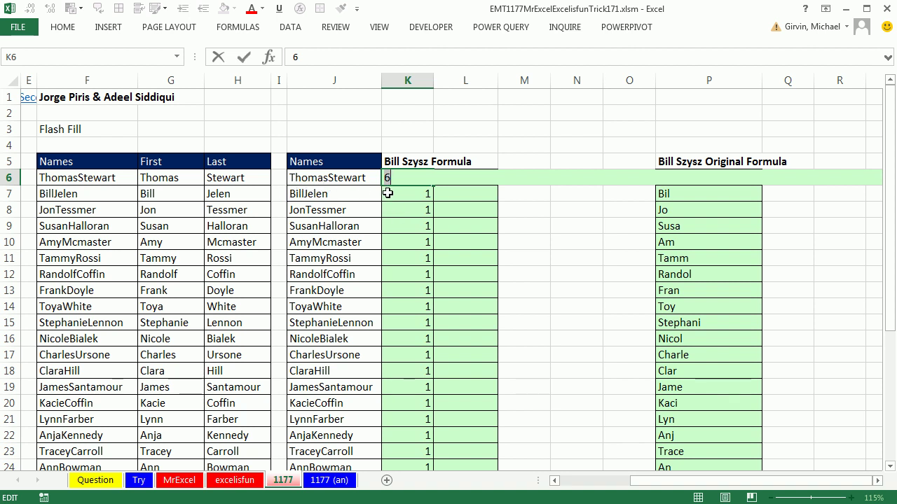
- Wrap K6's MATCH formula in LEFT(J6,…) so it extracts the leading characters
key("ctrl+z")
left_click(391, 178)
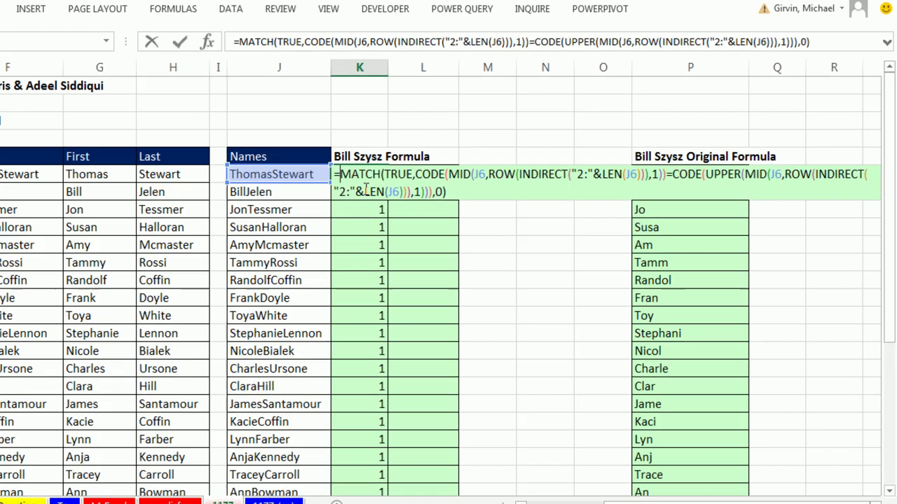
type("lef")
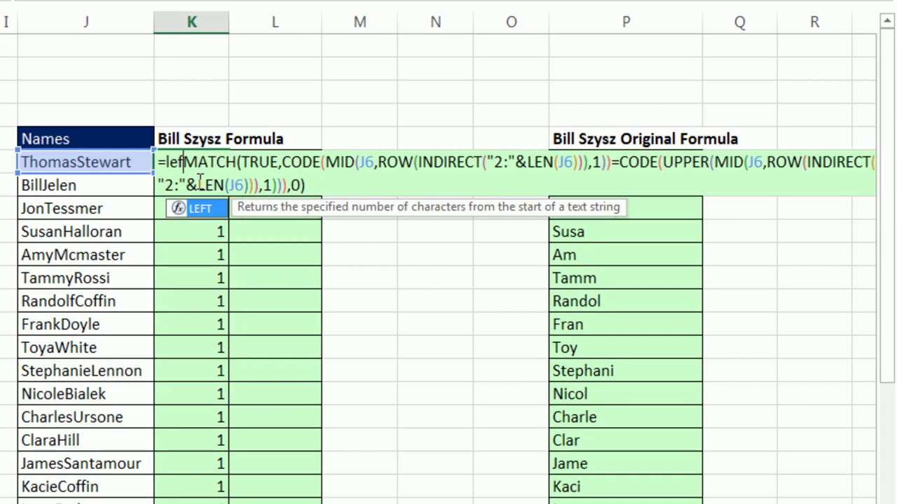
key("Tab")
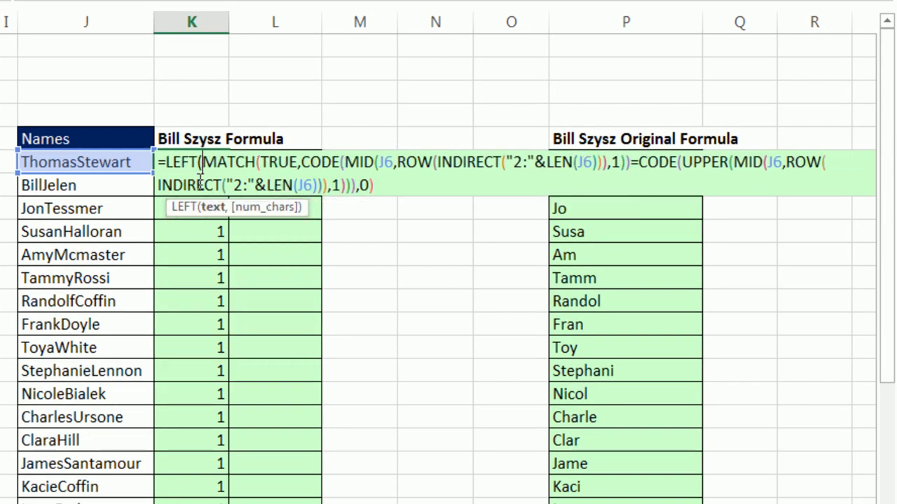
left_click(120, 163)
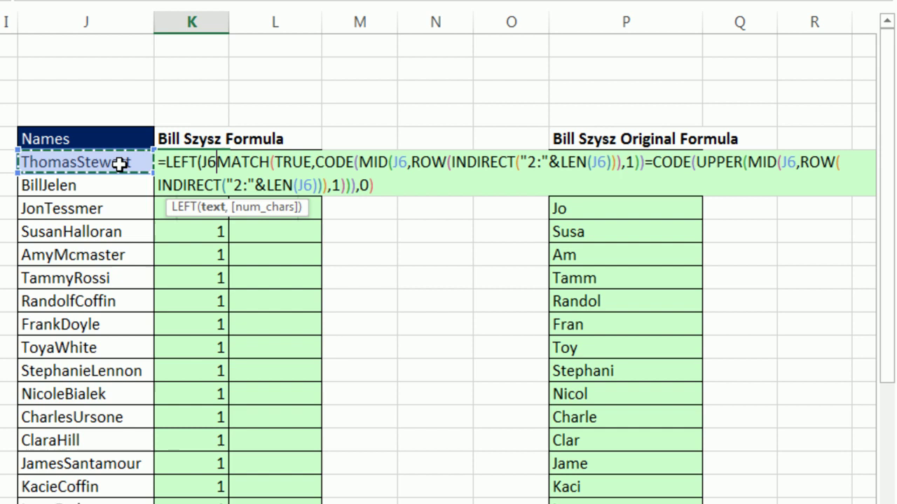
type(",")
left_click(280, 208)
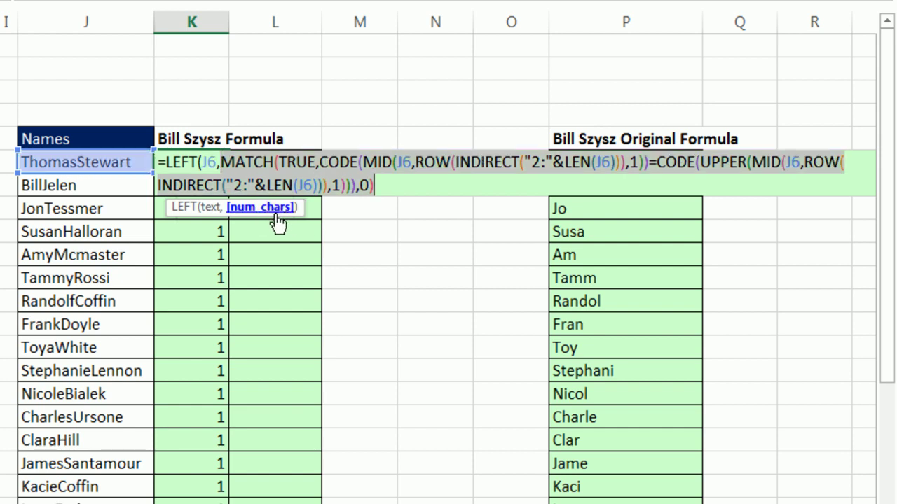
left_click(399, 190)
type(")")
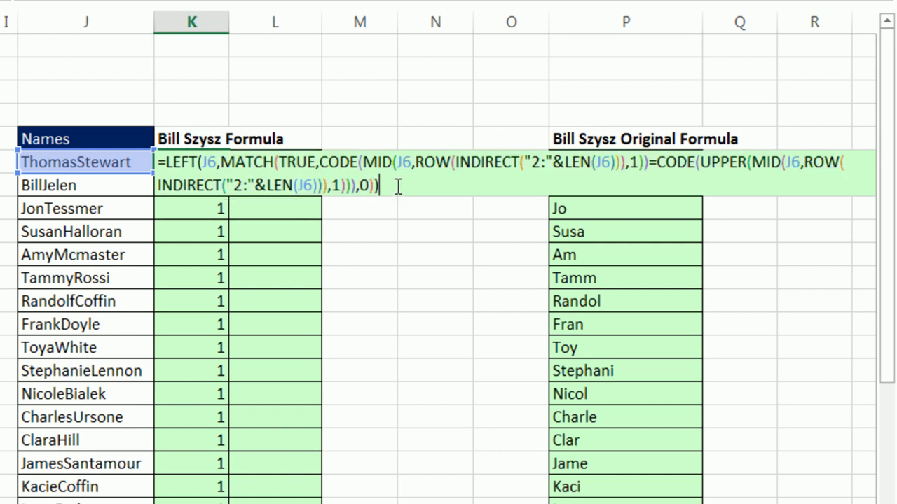
- Commit K6 as an array formula so it returns Thomas
key("ctrl+shift+Return")
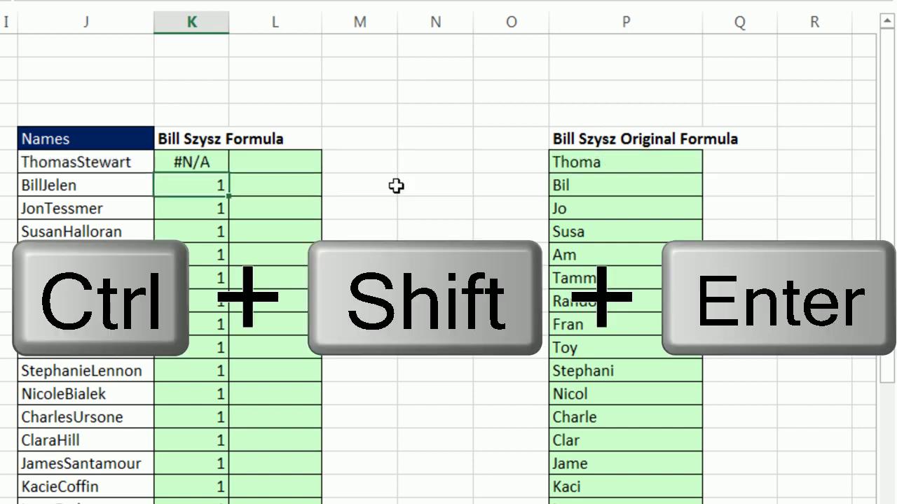
double_click(201, 162)
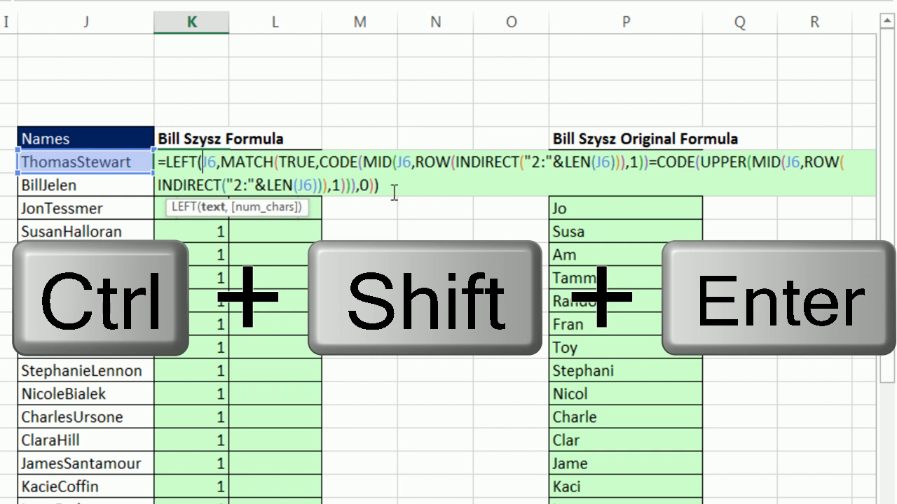
key("ctrl+shift+Return")
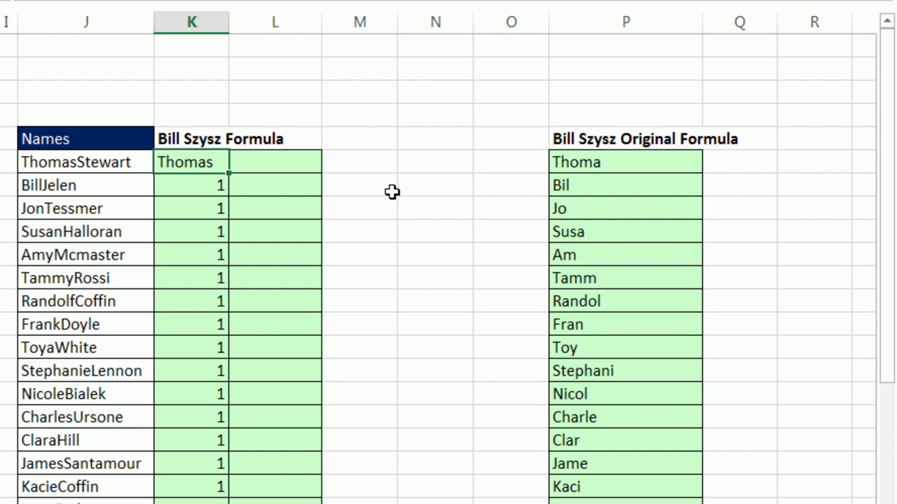
- Fill K6's array formula down column K to show first names like Bill, Jon and Stephanie
double_click(229, 173)
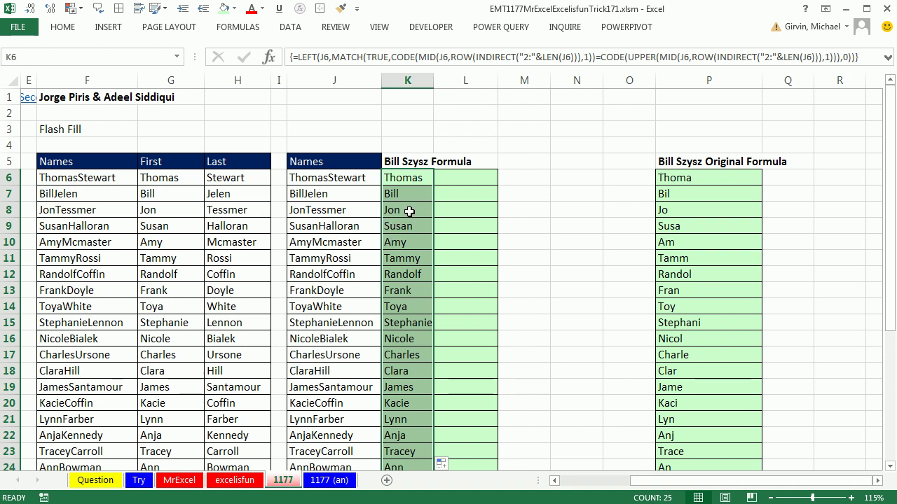
- Enter =SUBSTITUTE(J6,K6,"") in L6 and fill it down column L for surnames
left_click(465, 181)
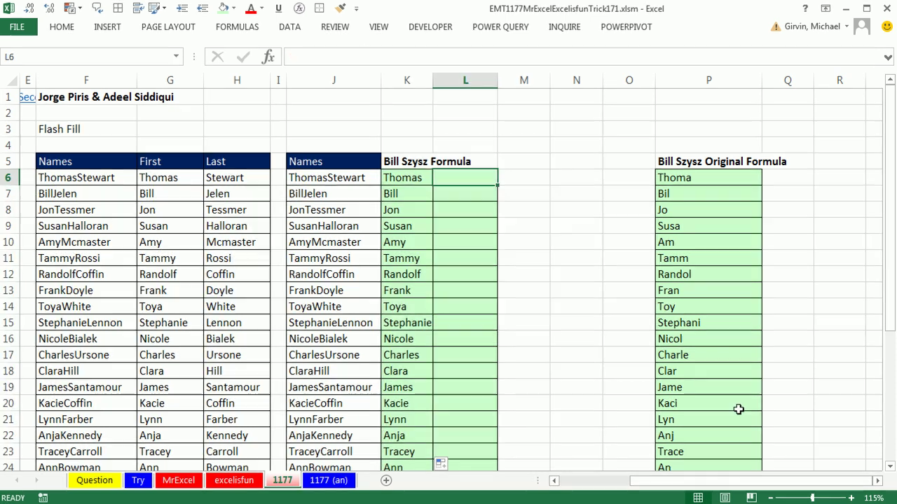
type("=su")
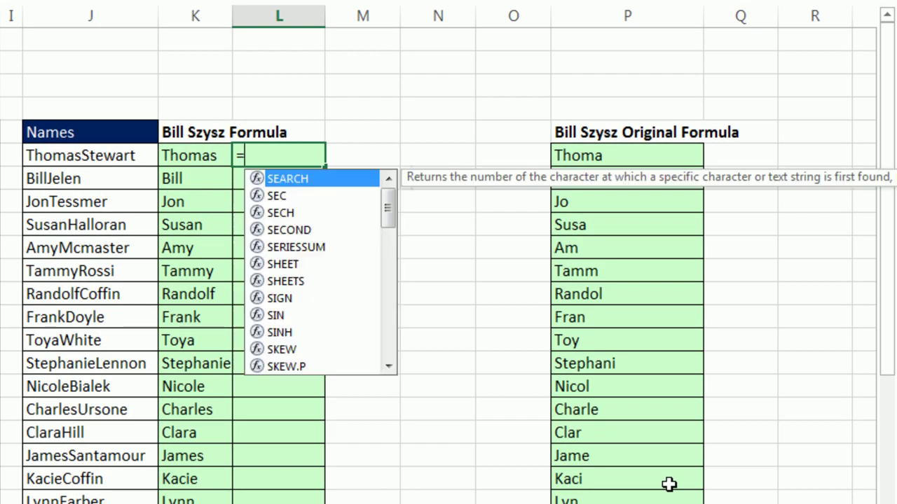
type("b")
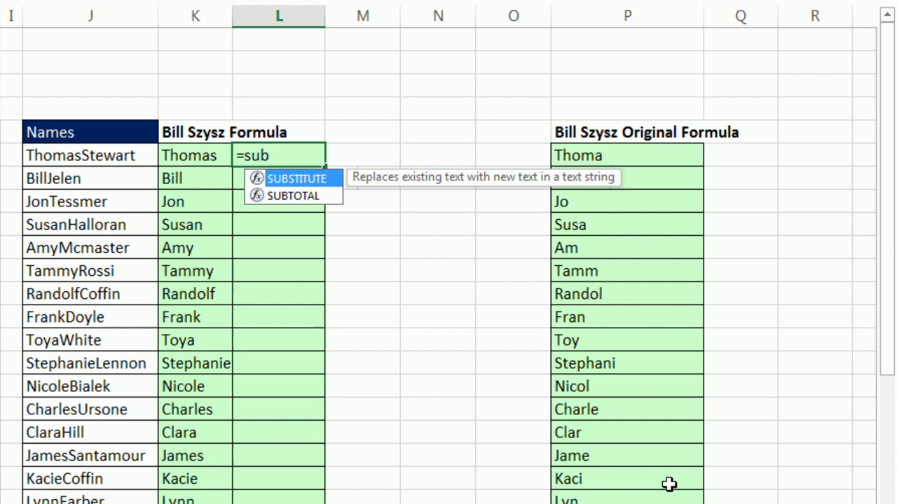
key("Tab")
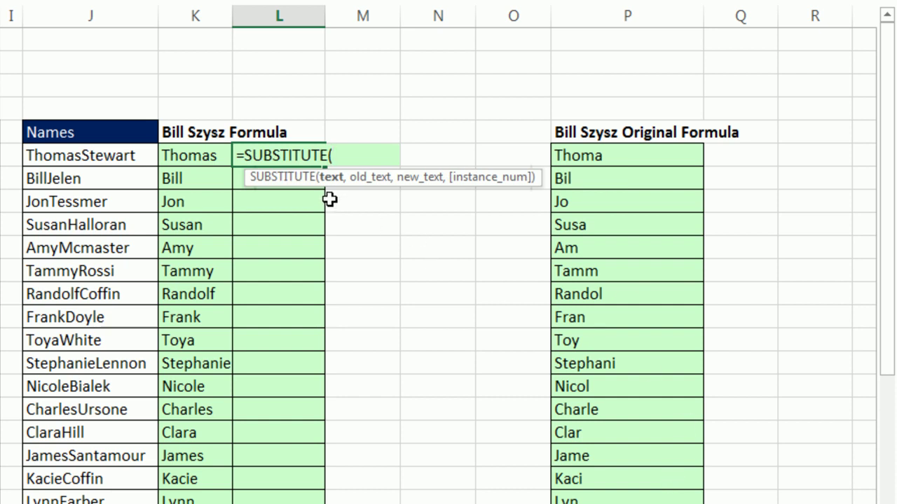
left_click(107, 155)
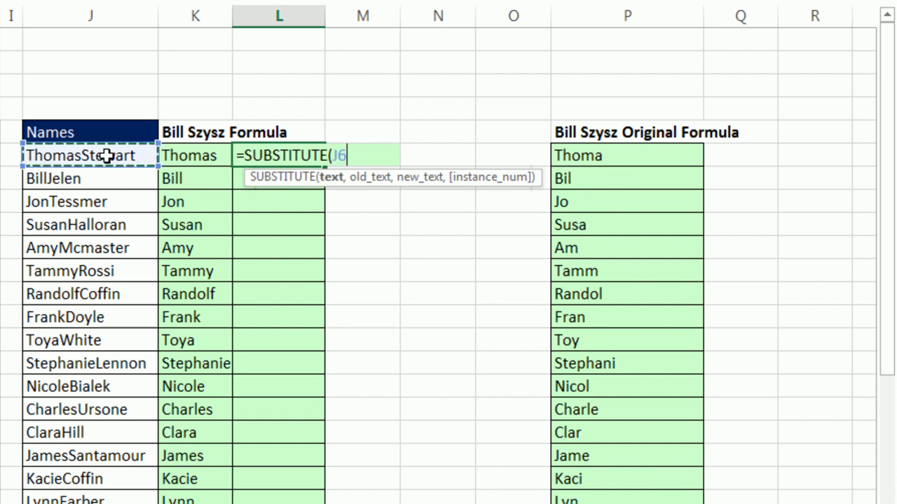
type(",")
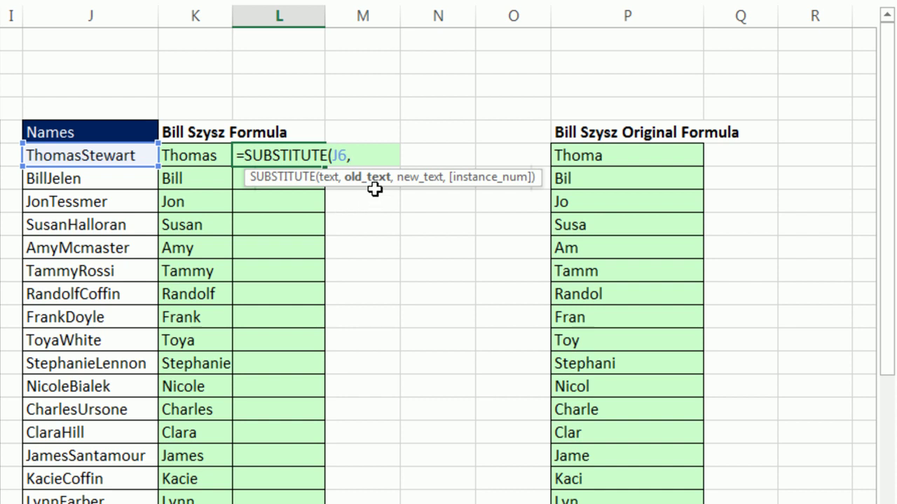
left_click(202, 157)
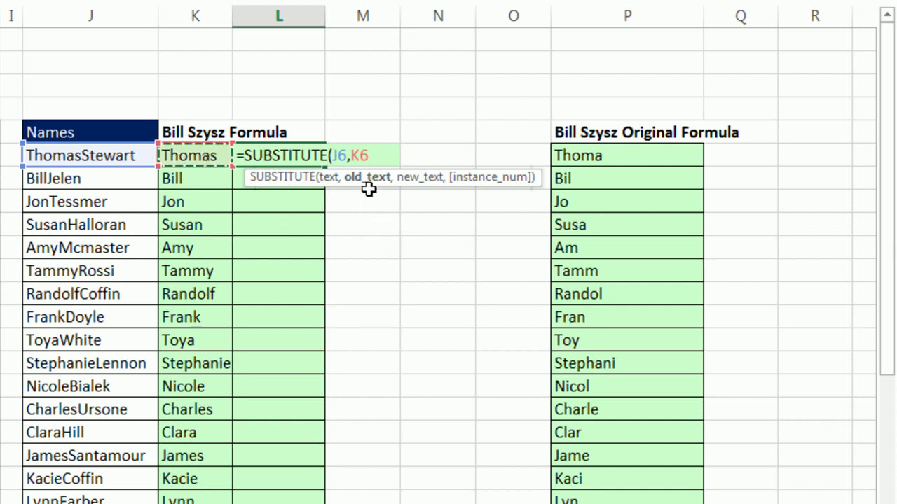
type(",\"\"")
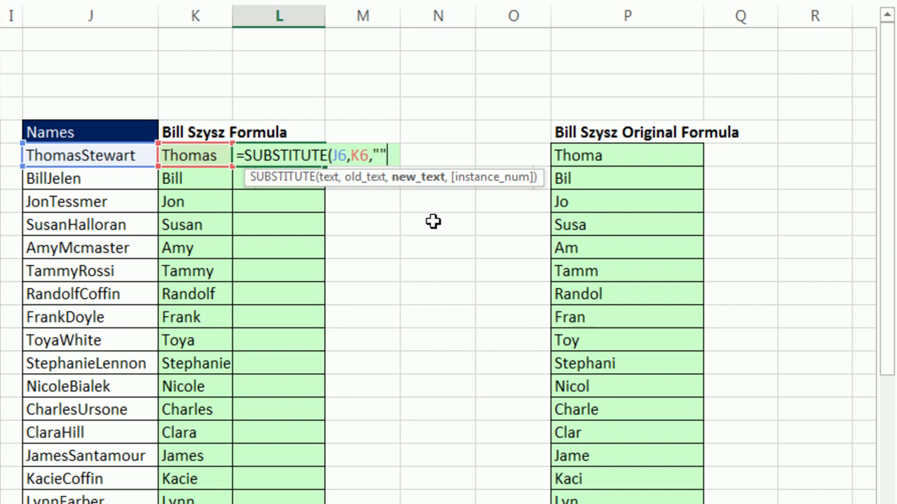
type(")")
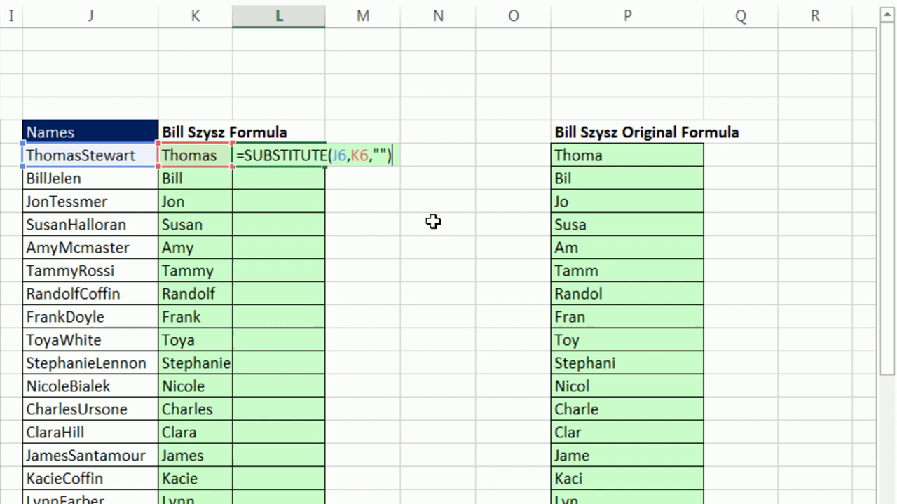
key("ctrl+Return")
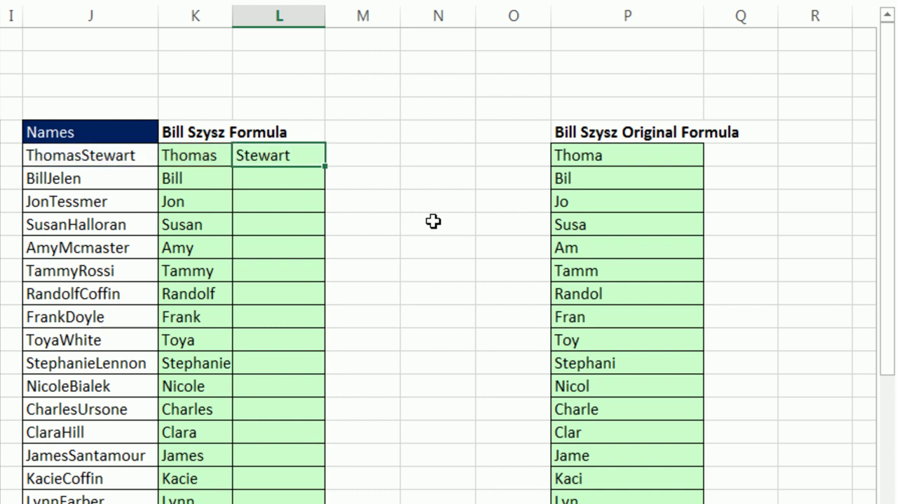
double_click(325, 166)
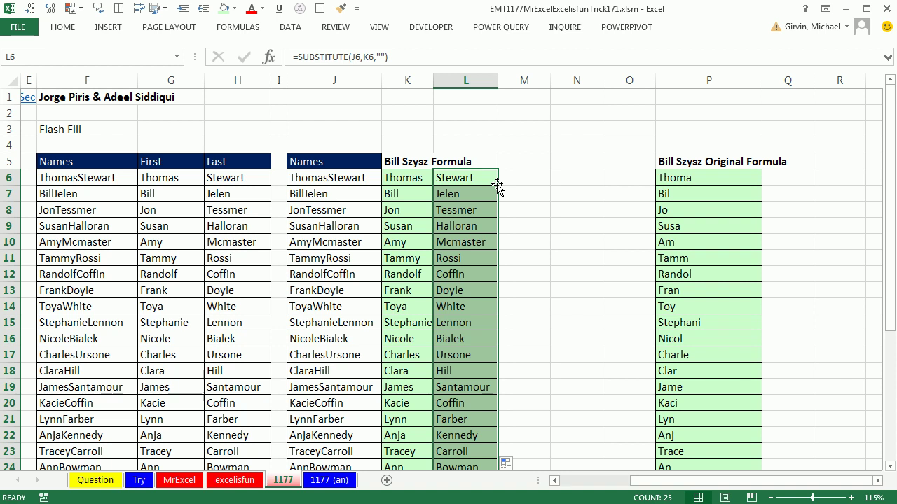
double_click(401, 262)
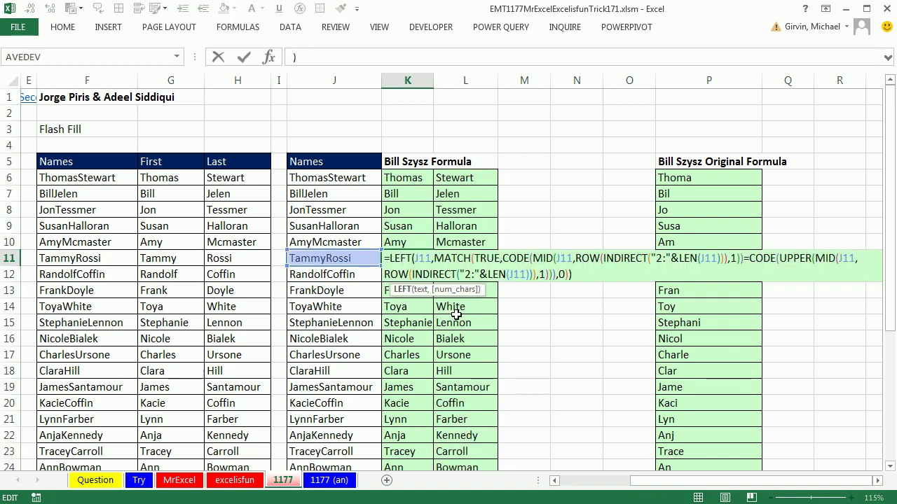
key("Escape")
double_click(479, 260)
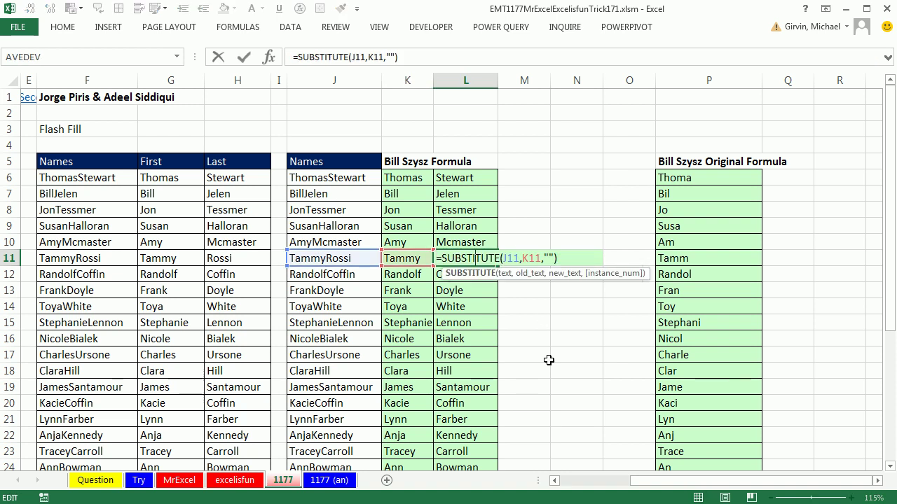
key("Escape")
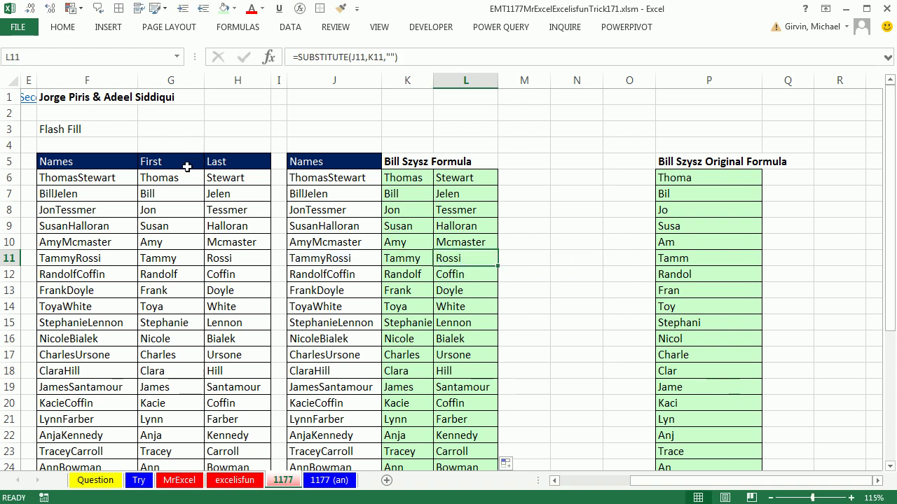